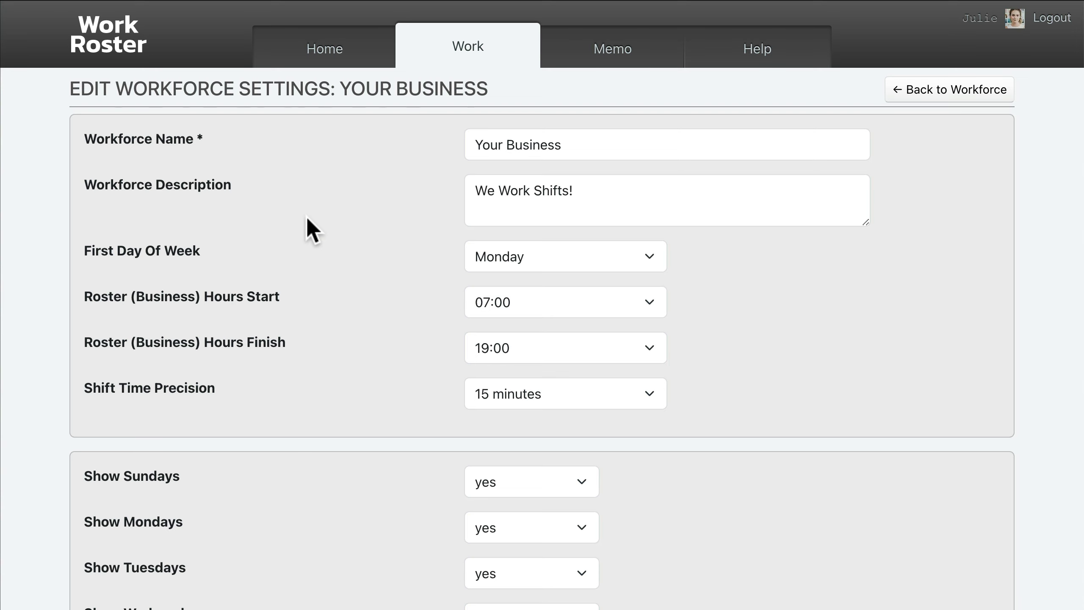
Go through the workforce name and description fields, and select Monday as the first day of the week
{"action": "scroll", "coordinate": [306, 216], "scroll_direction": "down", "scroll_amount": 3}
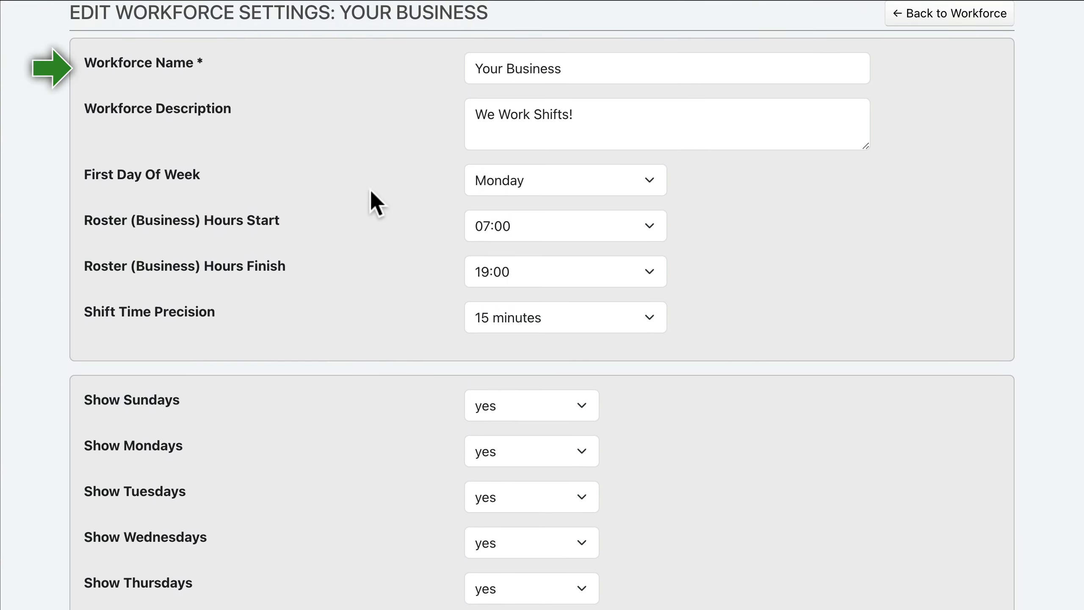
{"action": "left_click", "coordinate": [667, 68]}
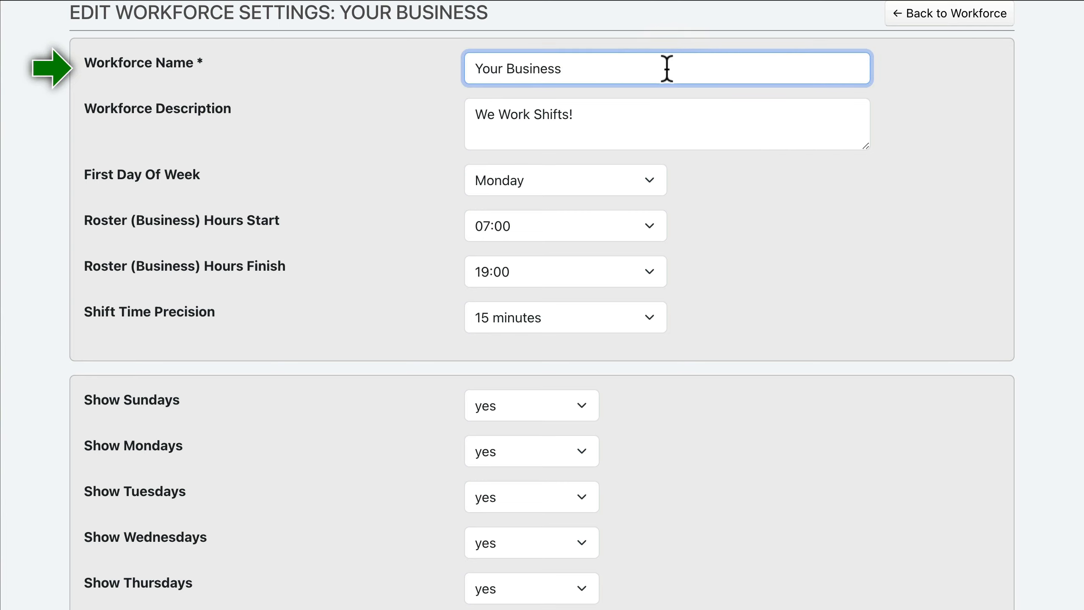
{"action": "left_click", "coordinate": [667, 123]}
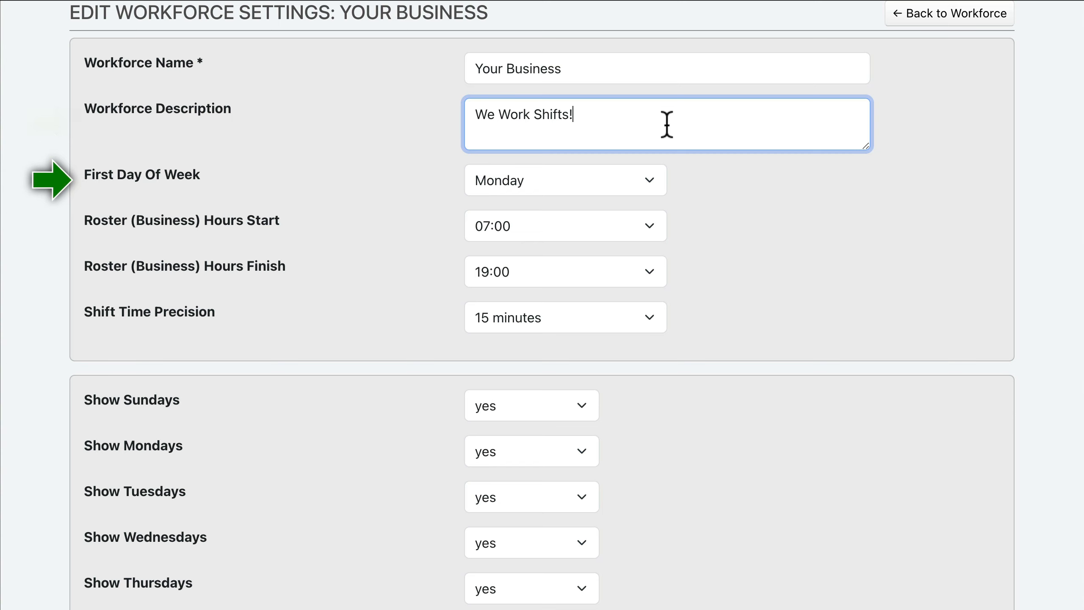
{"action": "left_click", "coordinate": [566, 181]}
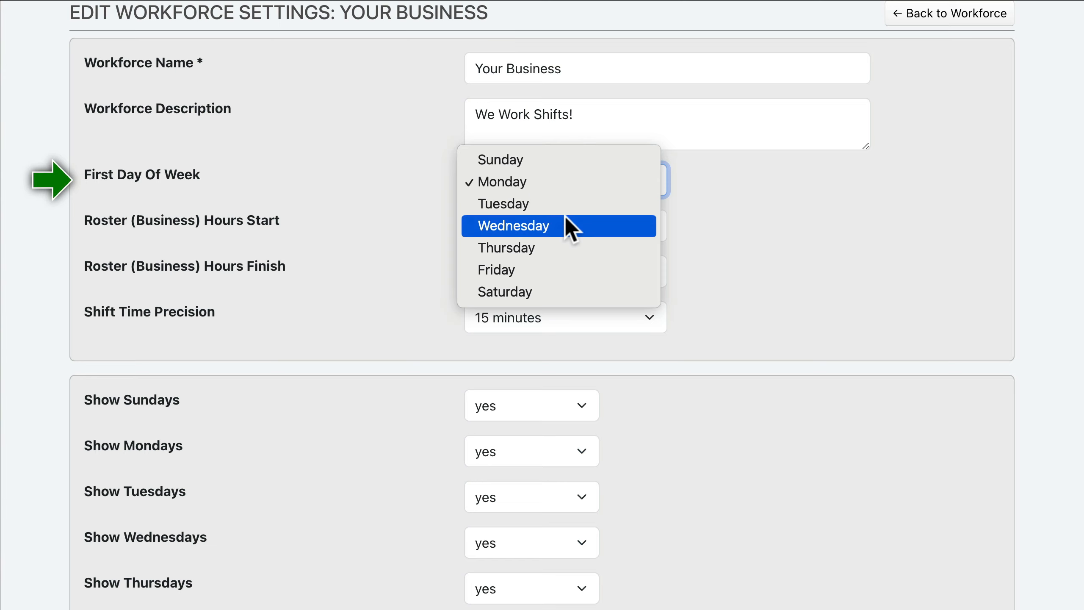
{"action": "left_click", "coordinate": [564, 182]}
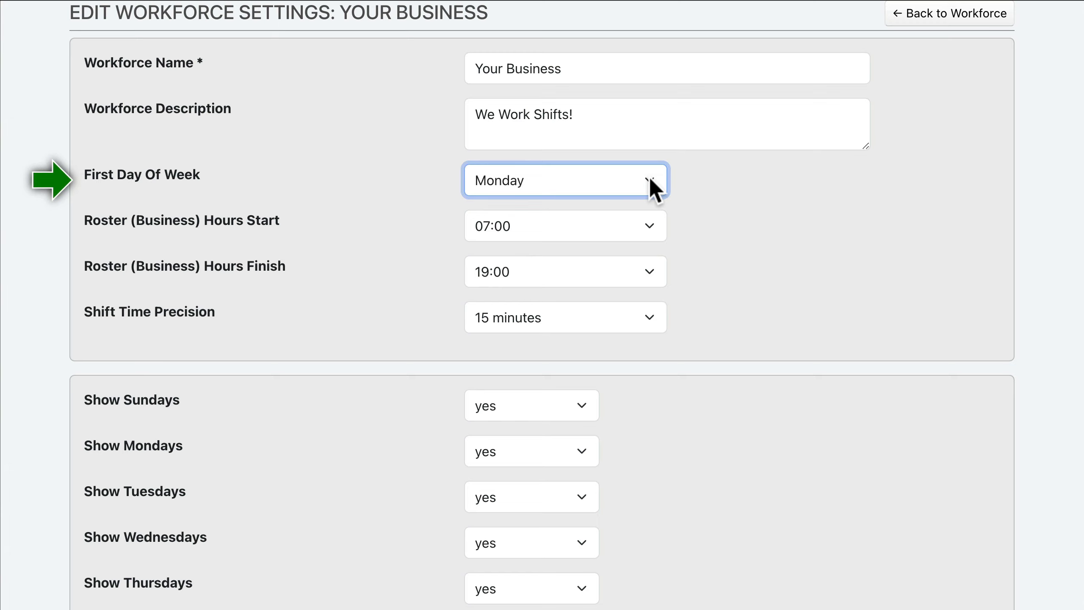
Set the roster business hours to start at 07:00 and finish at 19:00
{"action": "left_click", "coordinate": [567, 231]}
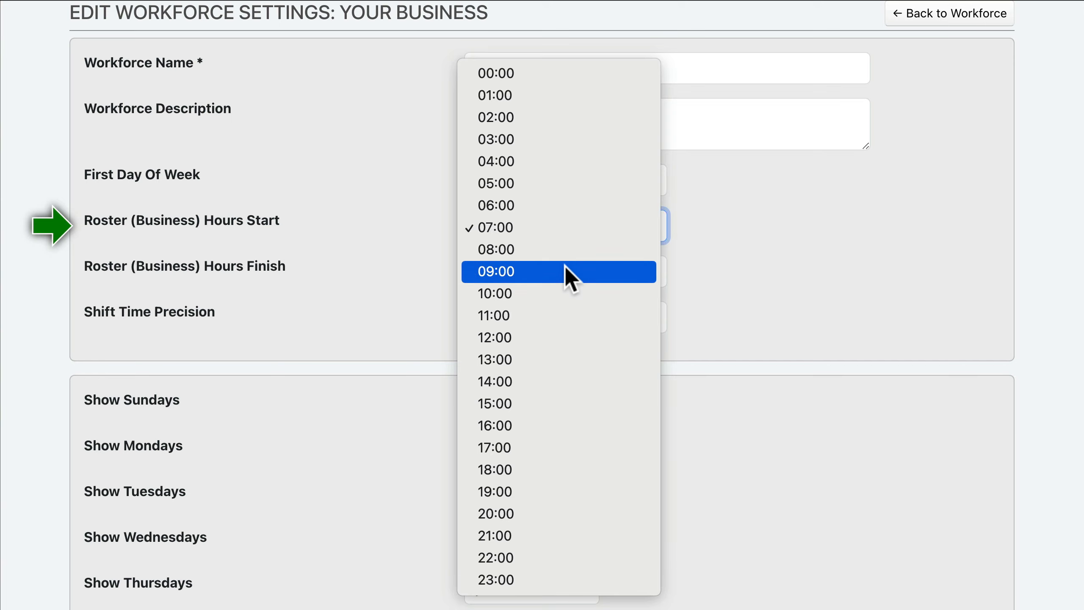
{"action": "left_click", "coordinate": [564, 227]}
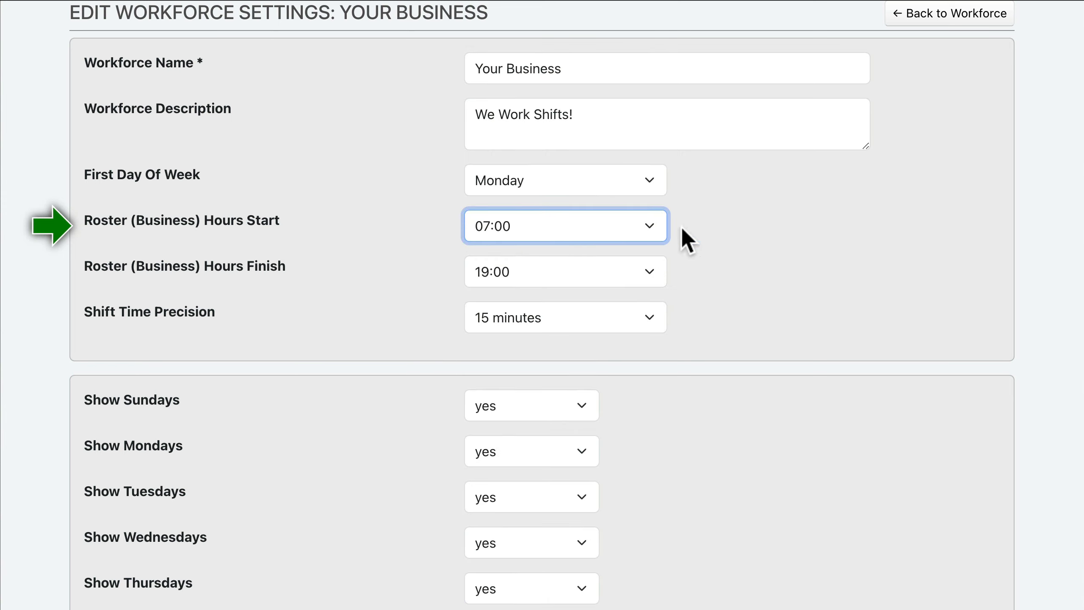
{"action": "left_click", "coordinate": [567, 287]}
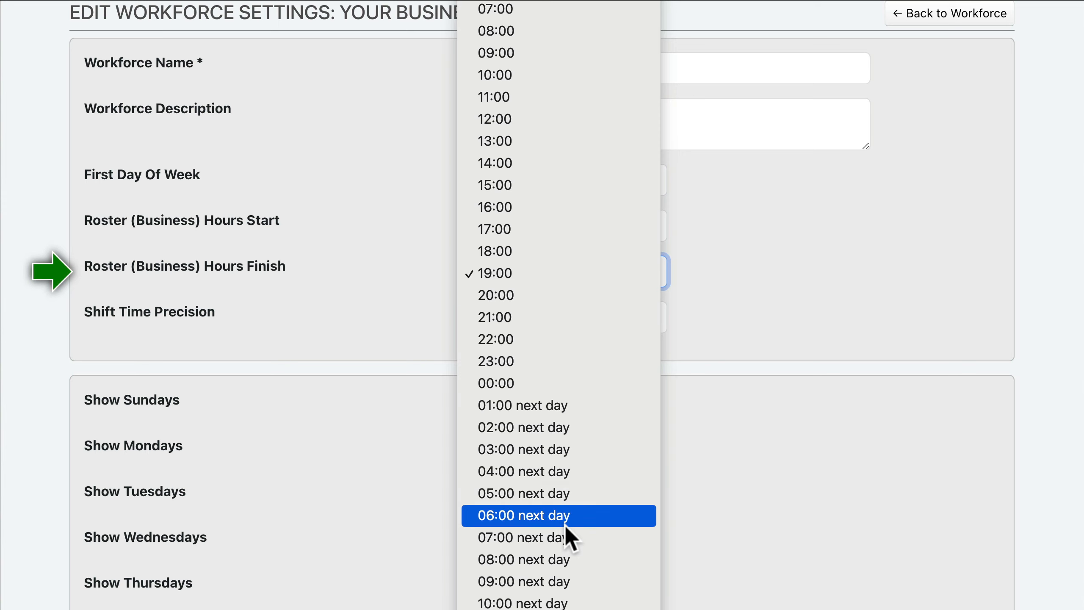
{"action": "left_click", "coordinate": [564, 273]}
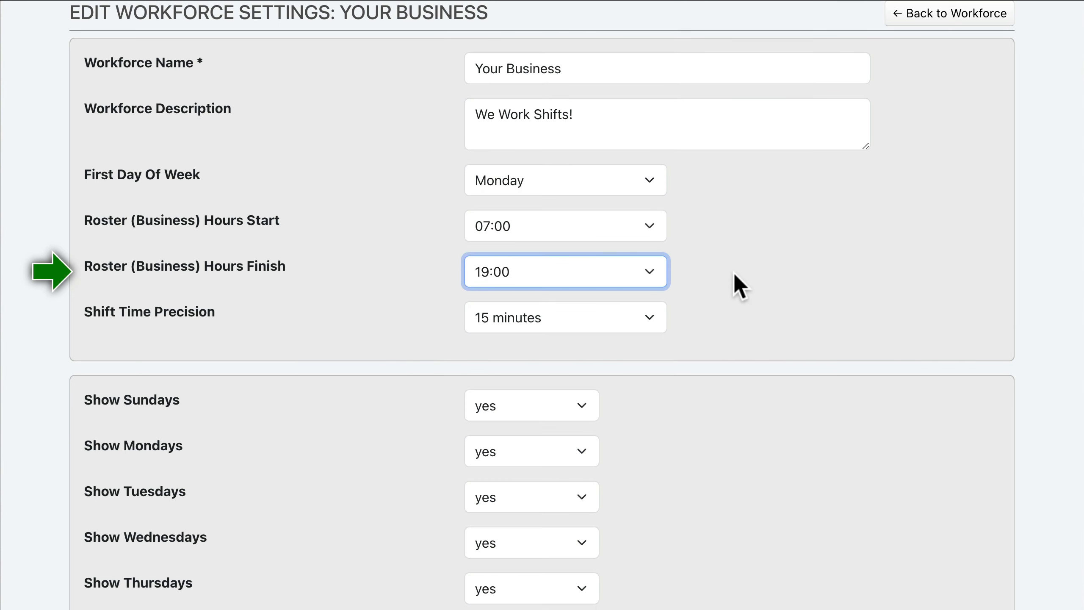
Set the shift time precision for the workforce to 15 minutes
{"action": "mouse_move", "coordinate": [565, 323]}
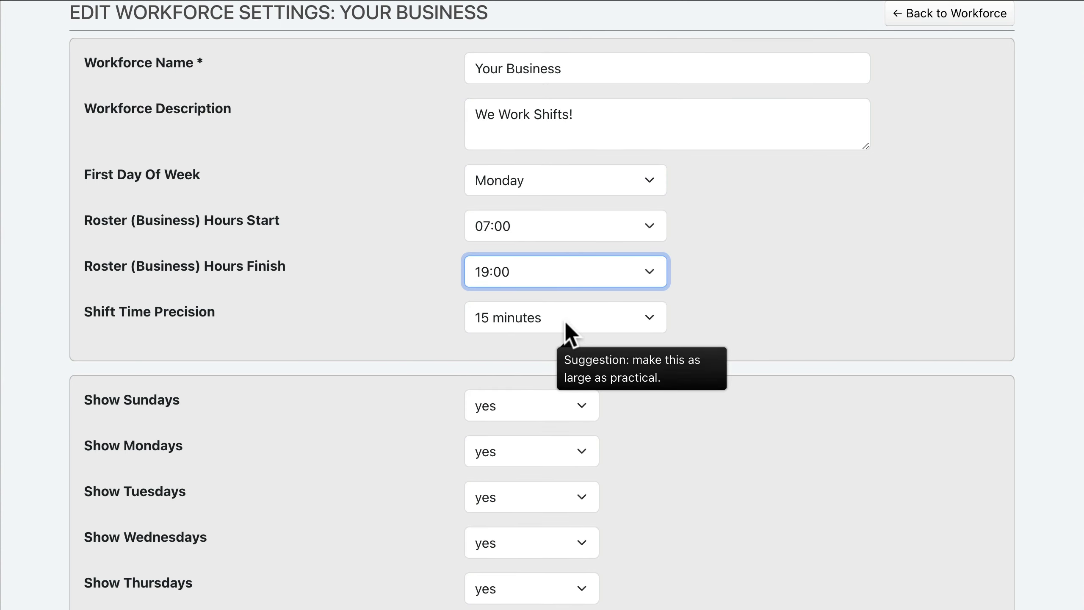
{"action": "left_click", "coordinate": [565, 324]}
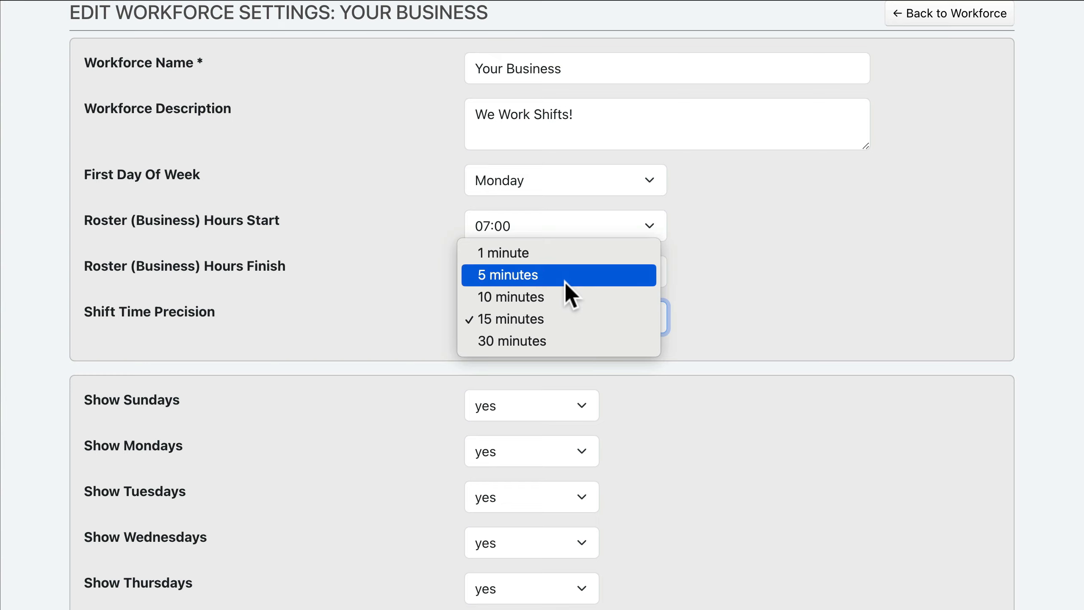
{"action": "left_click", "coordinate": [564, 319]}
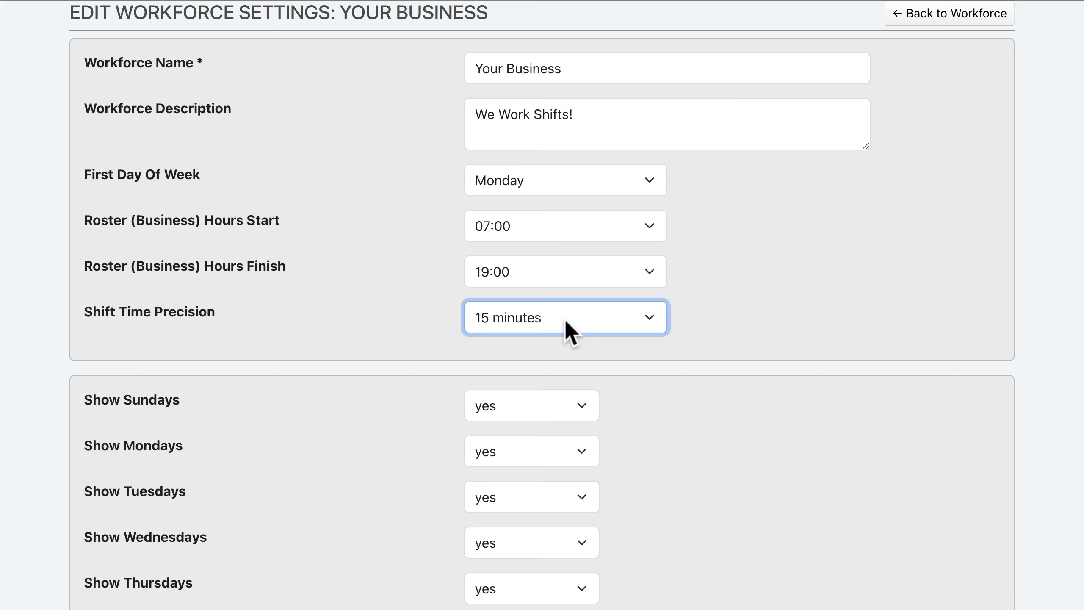
Set Show Wednesdays to yes in the group of displayed weekdays
{"action": "scroll", "coordinate": [565, 321], "scroll_direction": "down", "scroll_amount": 5}
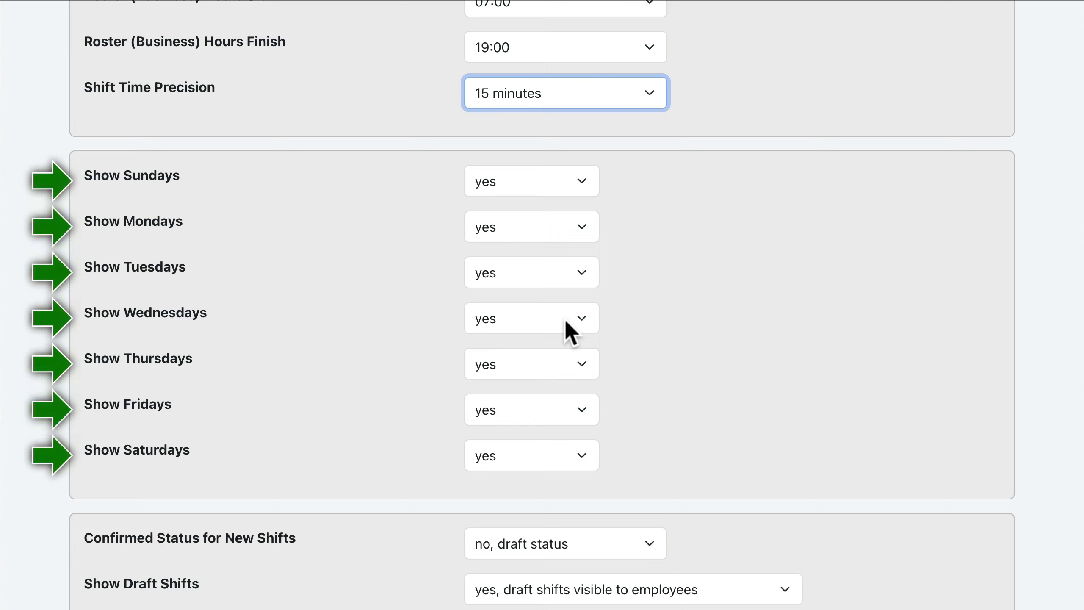
{"action": "left_click", "coordinate": [533, 321]}
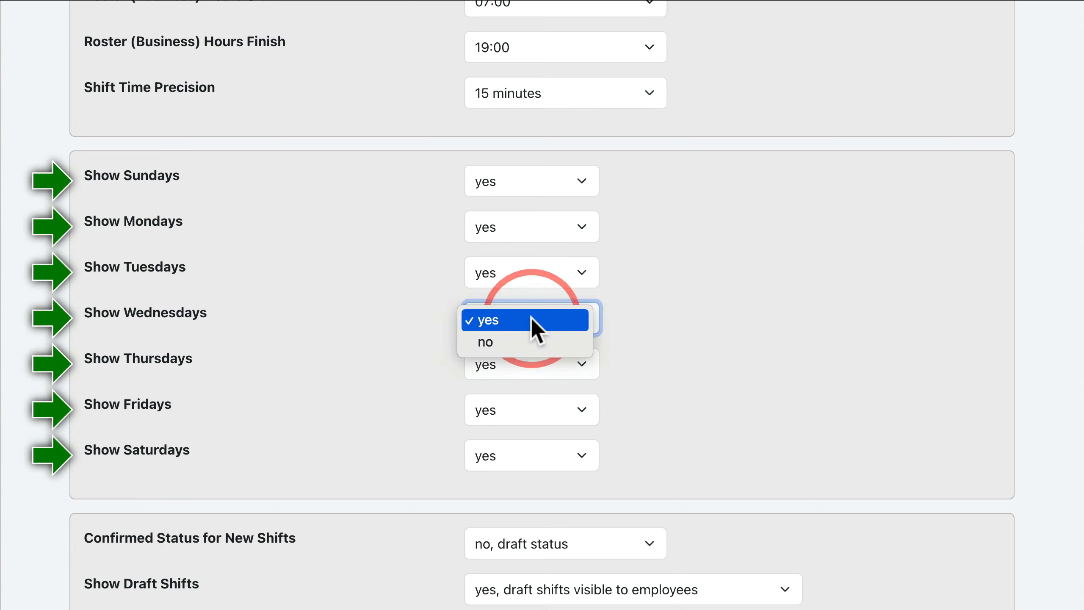
{"action": "left_click", "coordinate": [531, 320]}
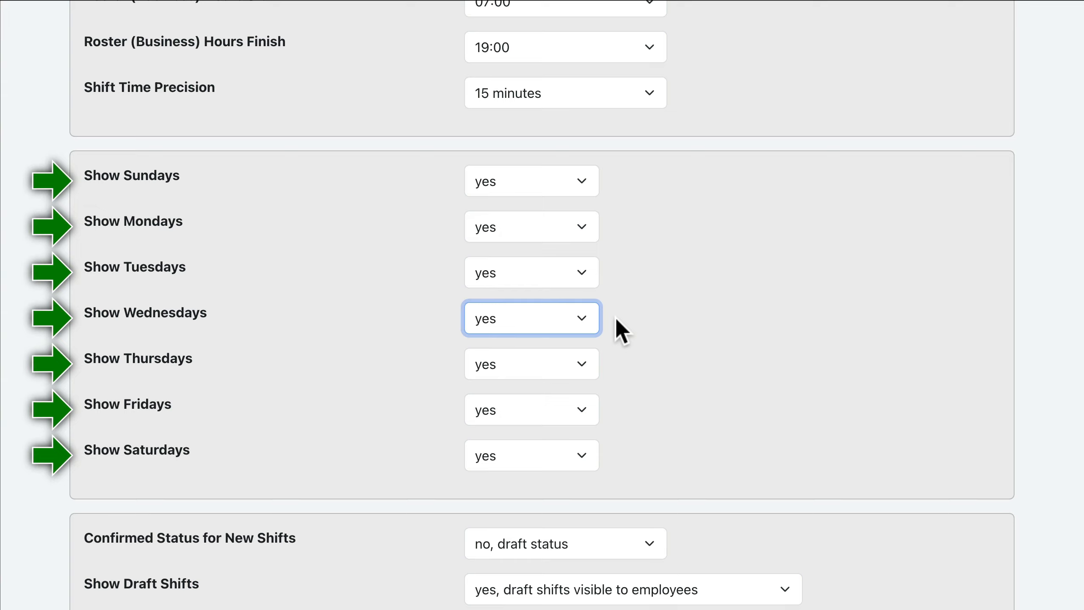
Set the confirmed status for new shifts to "no, draft status" and Show Draft Shifts to "yes, draft shifts visible to employees"
{"action": "scroll", "coordinate": [616, 318], "scroll_direction": "down", "scroll_amount": 5}
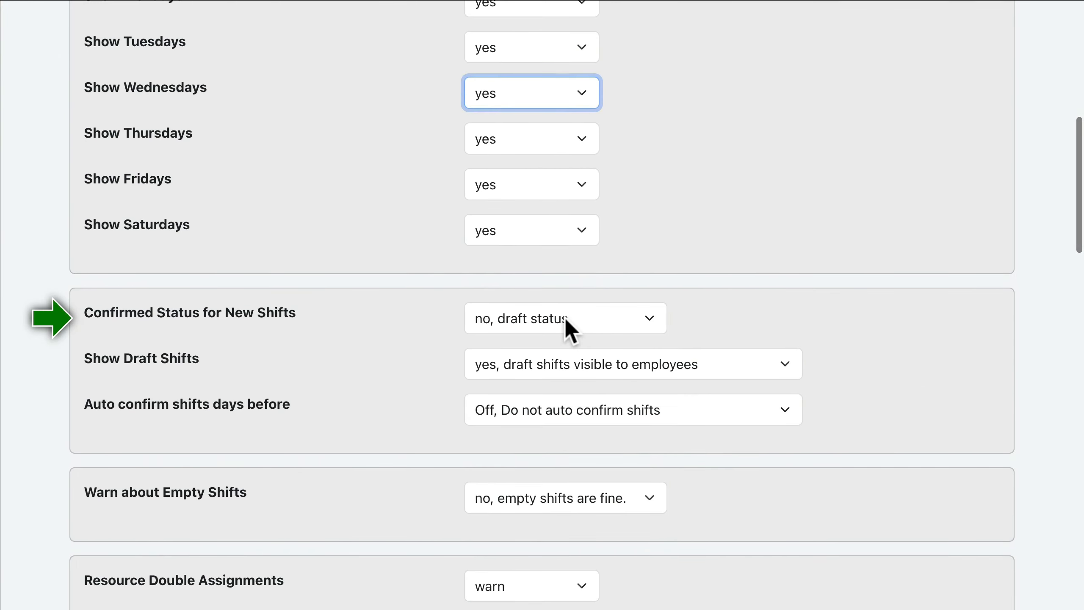
{"action": "left_click", "coordinate": [565, 319]}
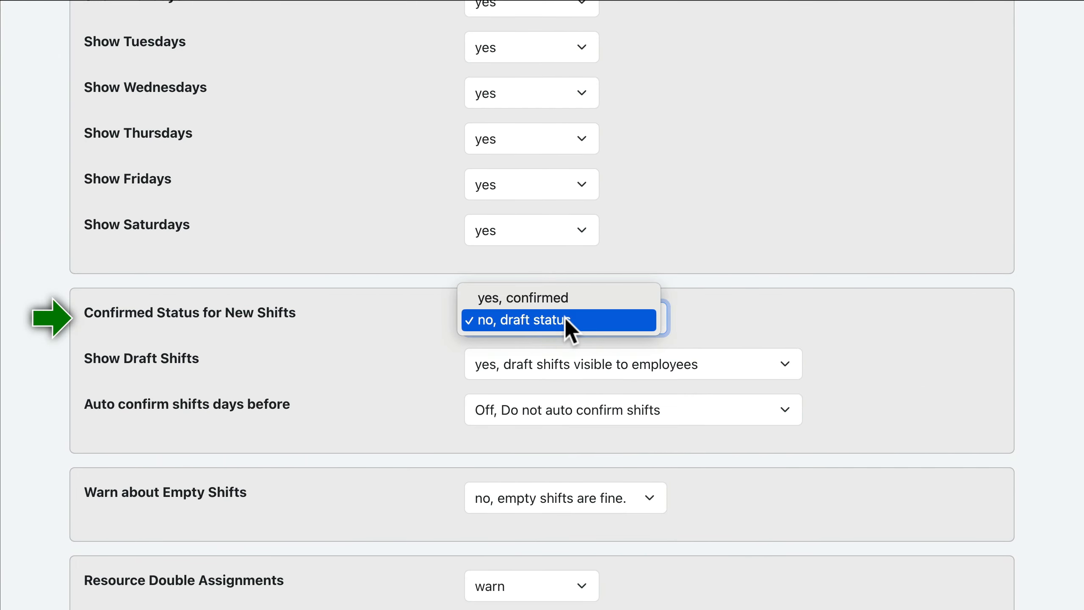
{"action": "left_click", "coordinate": [566, 319]}
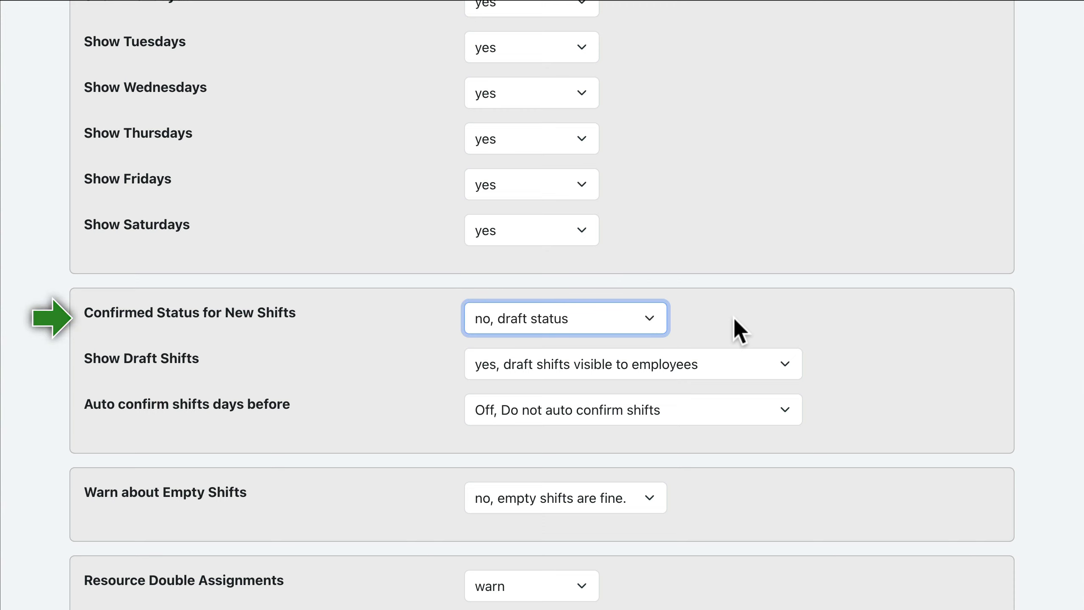
{"action": "scroll", "coordinate": [734, 318], "scroll_direction": "down", "scroll_amount": 2}
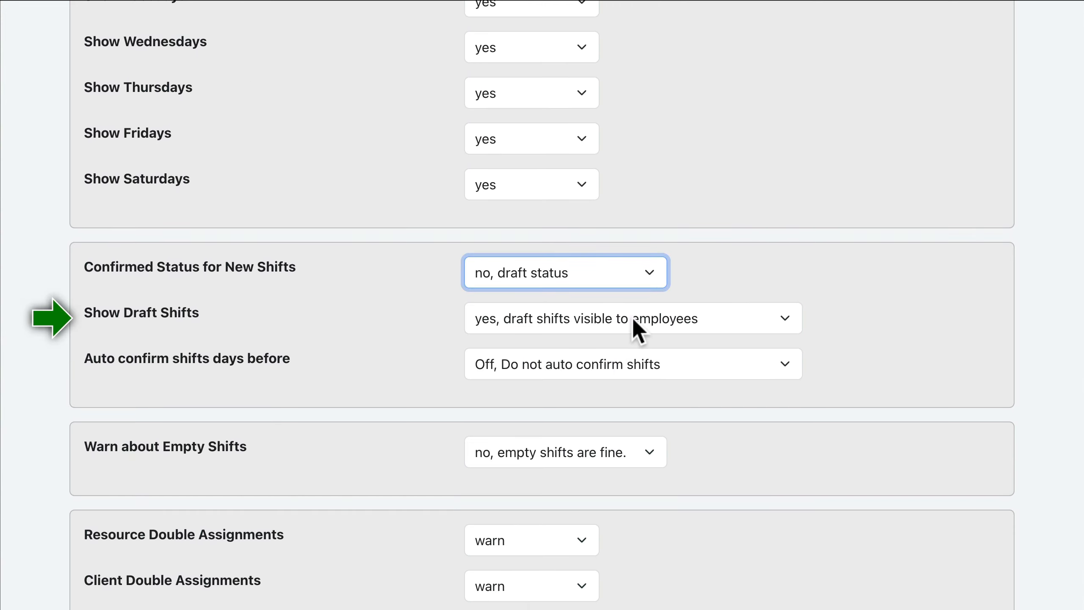
{"action": "left_click", "coordinate": [638, 331]}
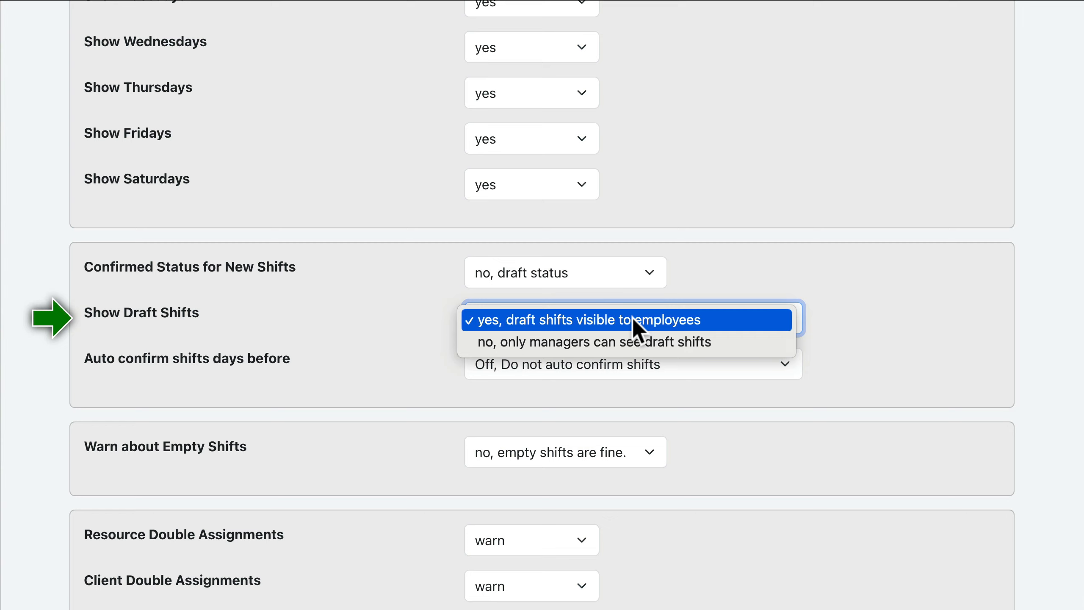
{"action": "left_click", "coordinate": [634, 319]}
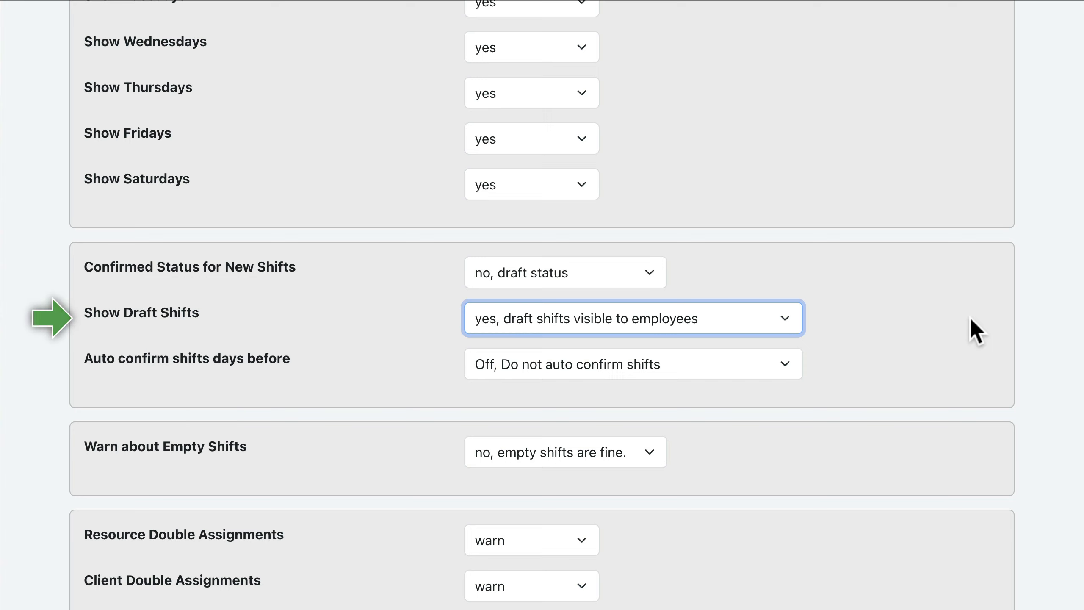
Set the number of days before which shifts auto confirm to "Off, Do not auto confirm shifts"
{"action": "scroll", "coordinate": [970, 317], "scroll_direction": "down", "scroll_amount": 2}
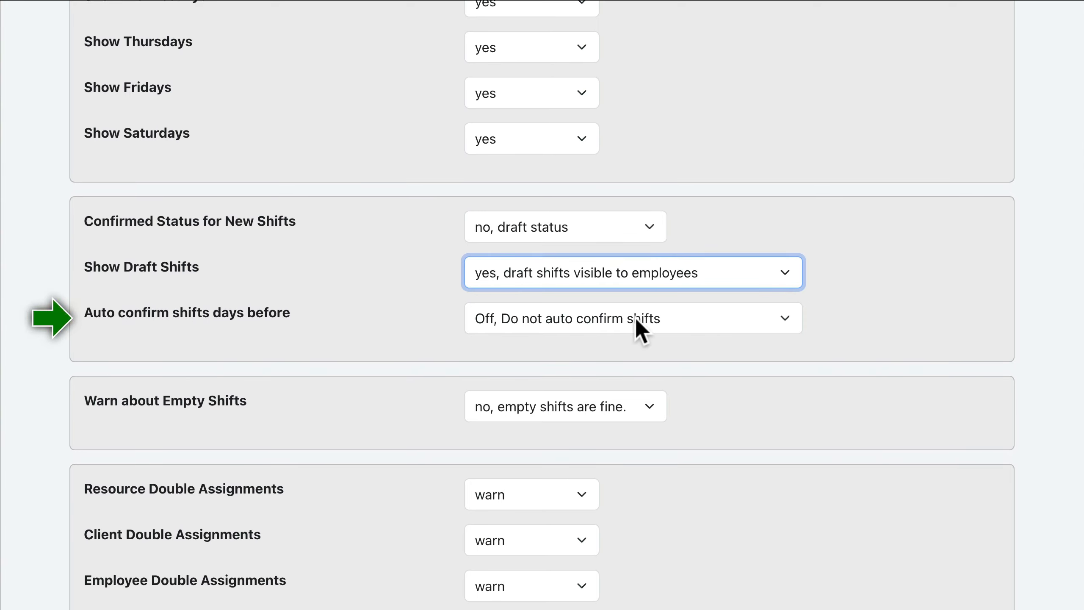
{"action": "left_click", "coordinate": [632, 317]}
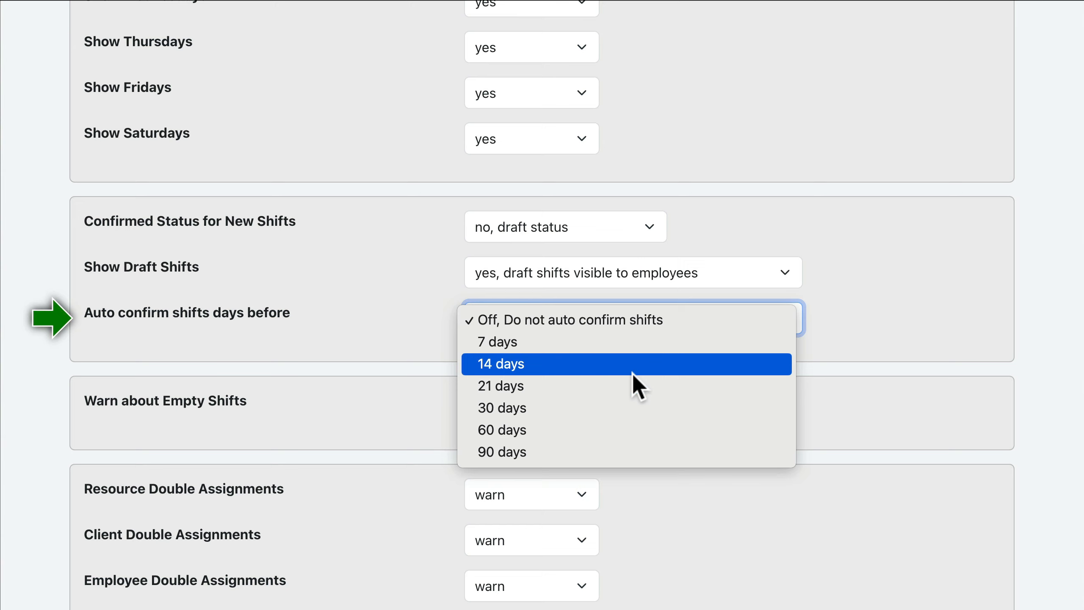
{"action": "left_click", "coordinate": [632, 318]}
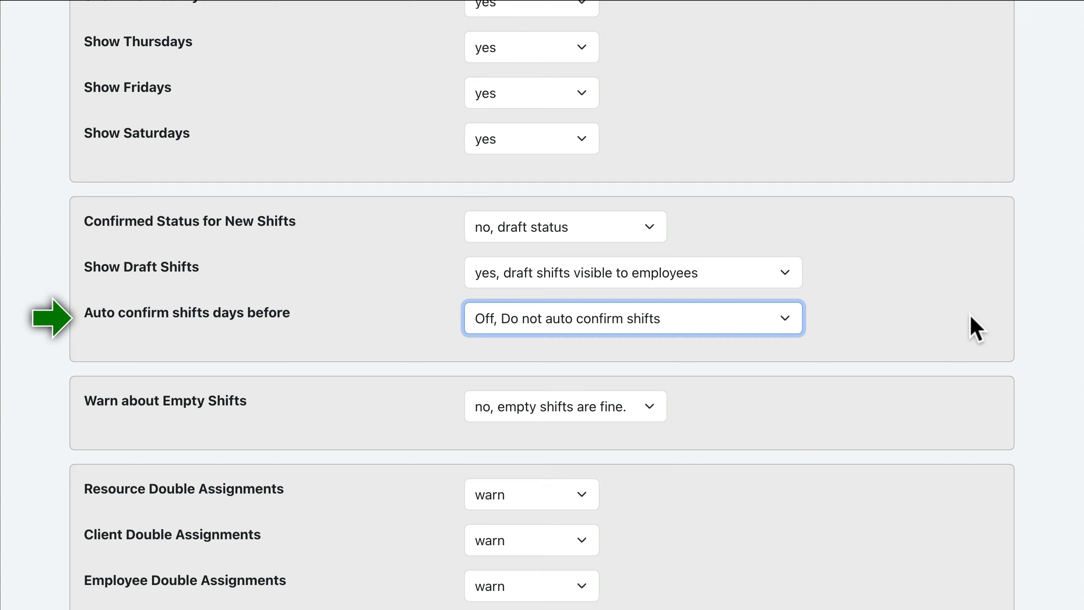
Set the warning about empty shifts to "no, empty shifts are fine."
{"action": "scroll", "coordinate": [970, 323], "scroll_direction": "down", "scroll_amount": 2}
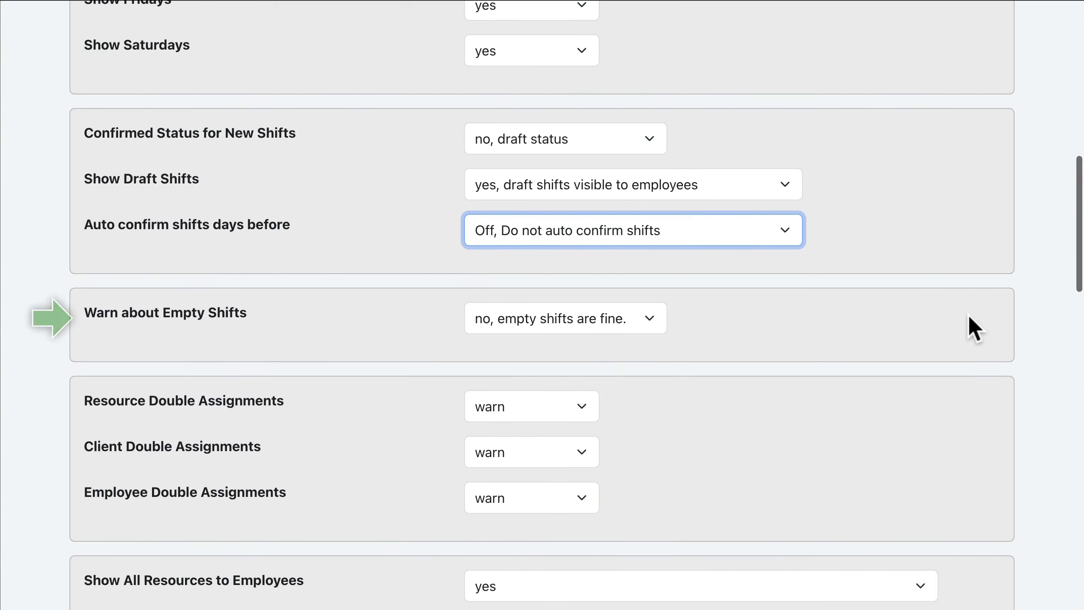
{"action": "left_click", "coordinate": [565, 319]}
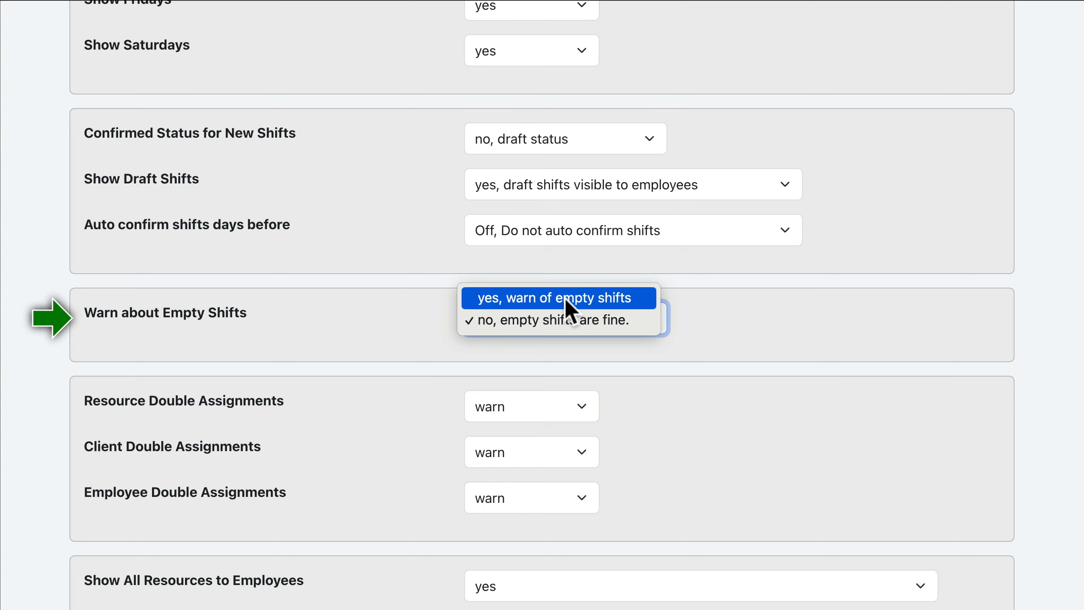
{"action": "left_click", "coordinate": [564, 320]}
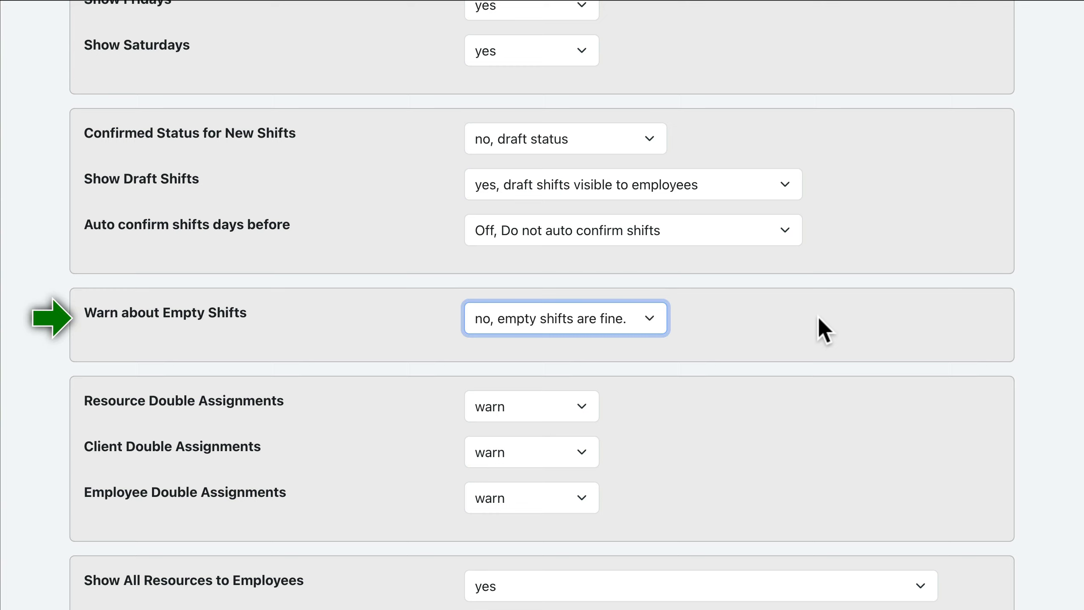
Set Resource Double Assignments to okay and open the choices for Client Double Assignments
{"action": "scroll", "coordinate": [819, 318], "scroll_direction": "down", "scroll_amount": 3}
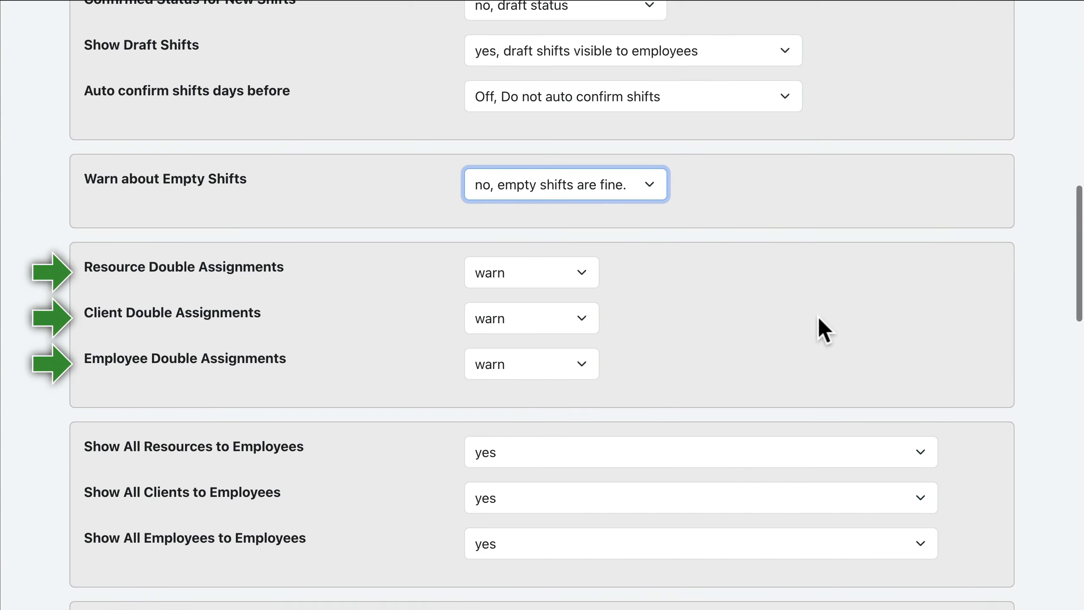
{"action": "mouse_move", "coordinate": [532, 275]}
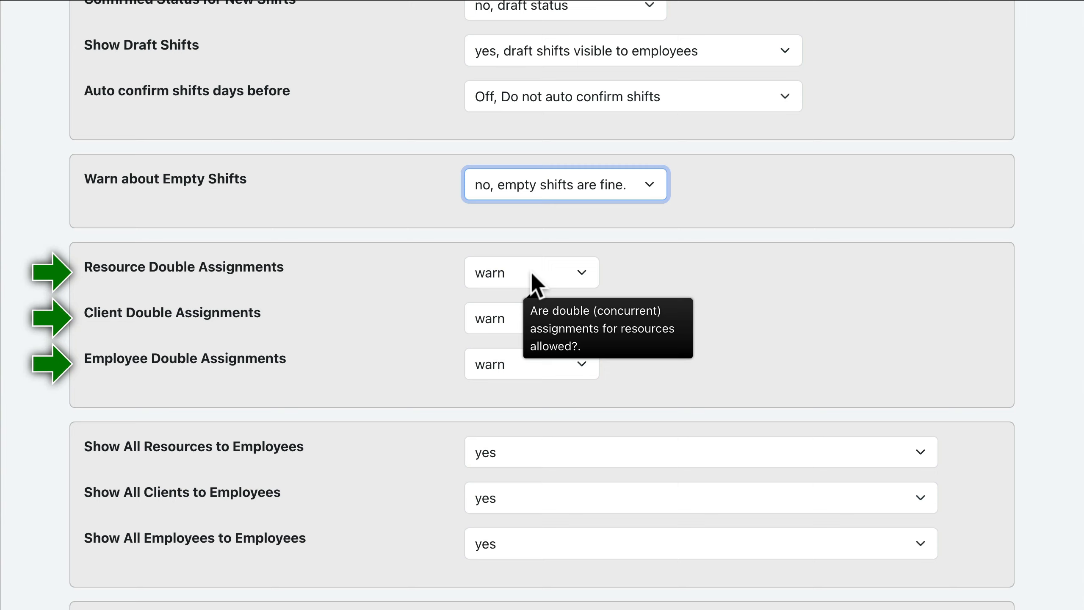
{"action": "left_click", "coordinate": [536, 286]}
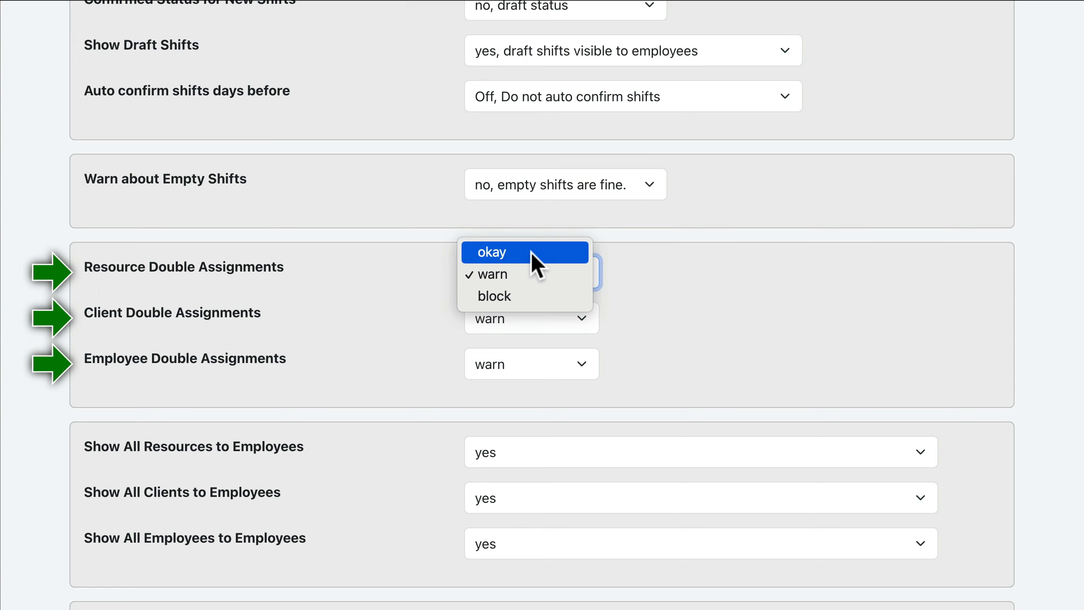
{"action": "left_click", "coordinate": [531, 252]}
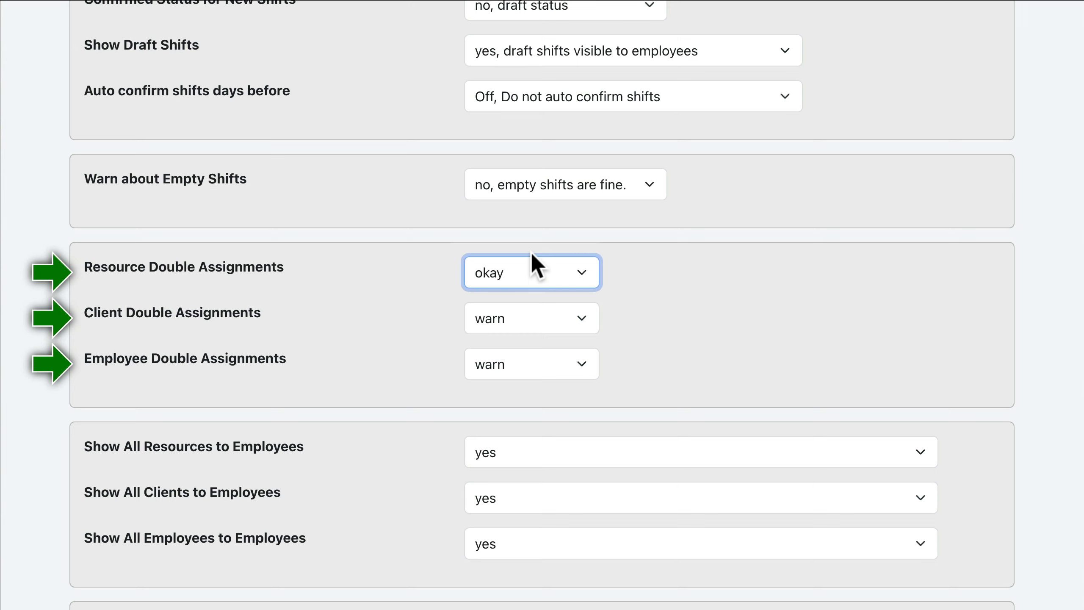
{"action": "left_click", "coordinate": [531, 318]}
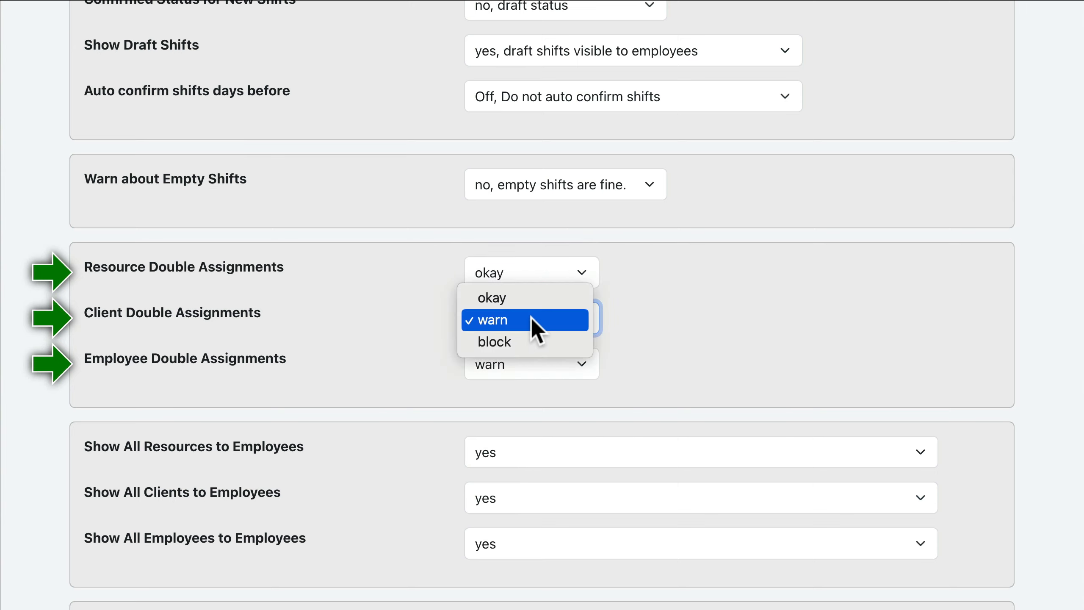
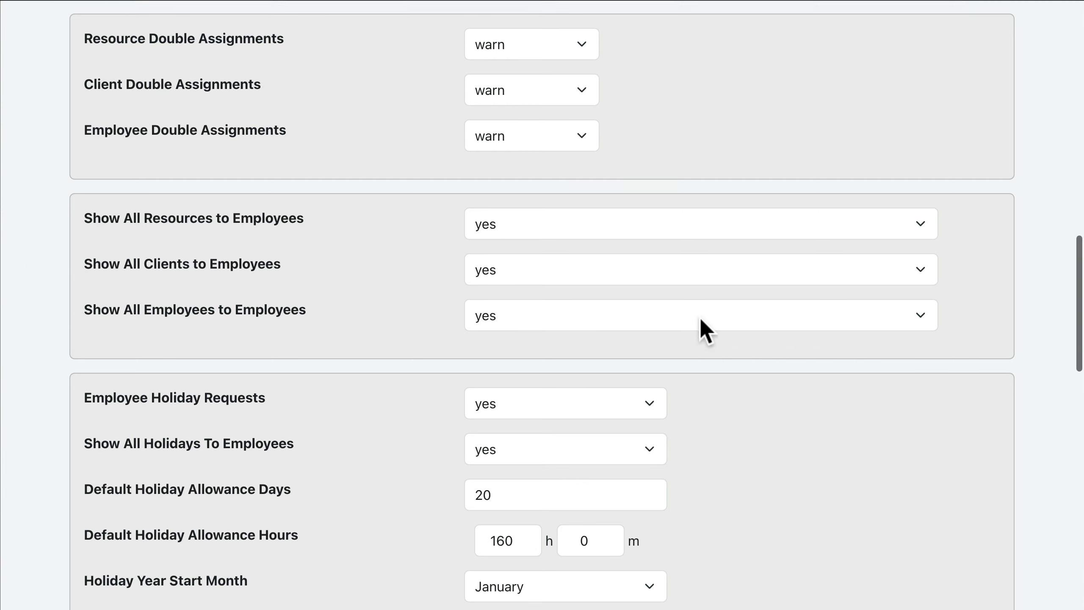
Set Employee Holiday Requests to yes and Show All Holidays To Employees to "no, just their own."
{"action": "scroll", "coordinate": [701, 318], "scroll_direction": "down", "scroll_amount": 2}
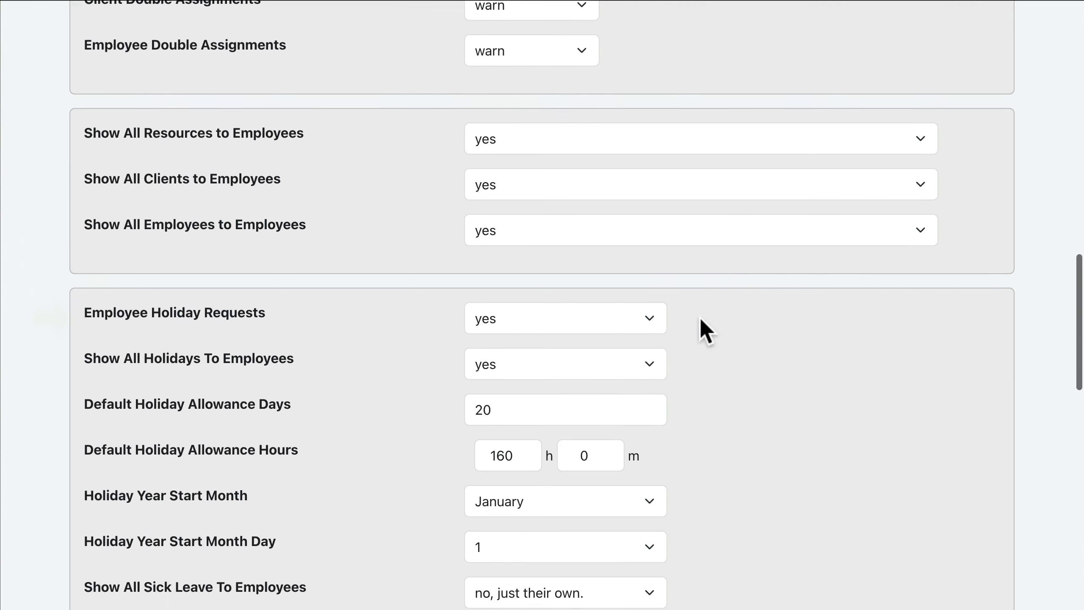
{"action": "left_click", "coordinate": [566, 320]}
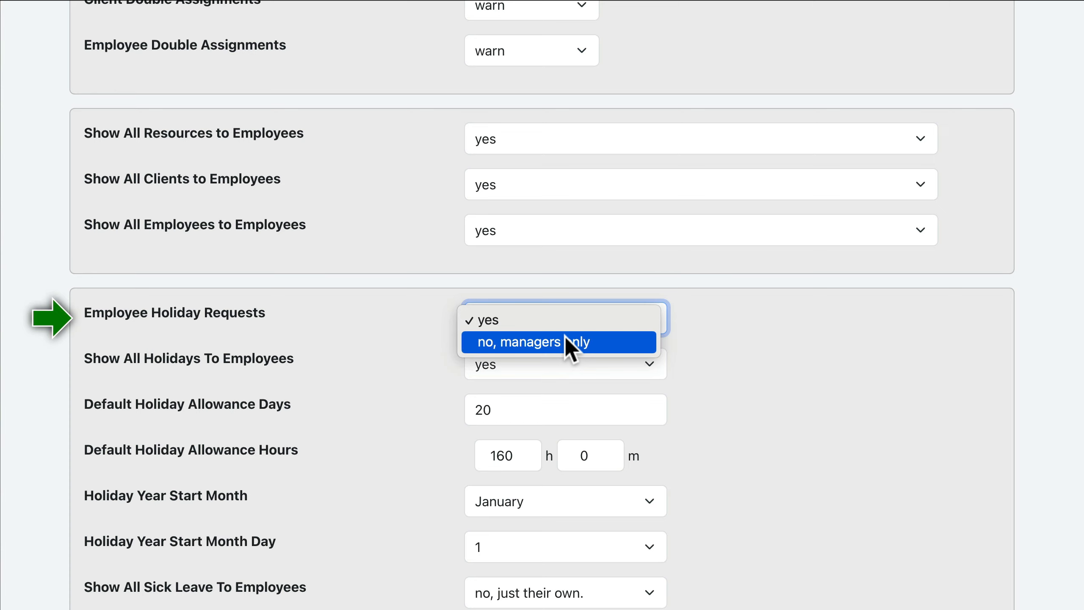
{"action": "left_click", "coordinate": [563, 320]}
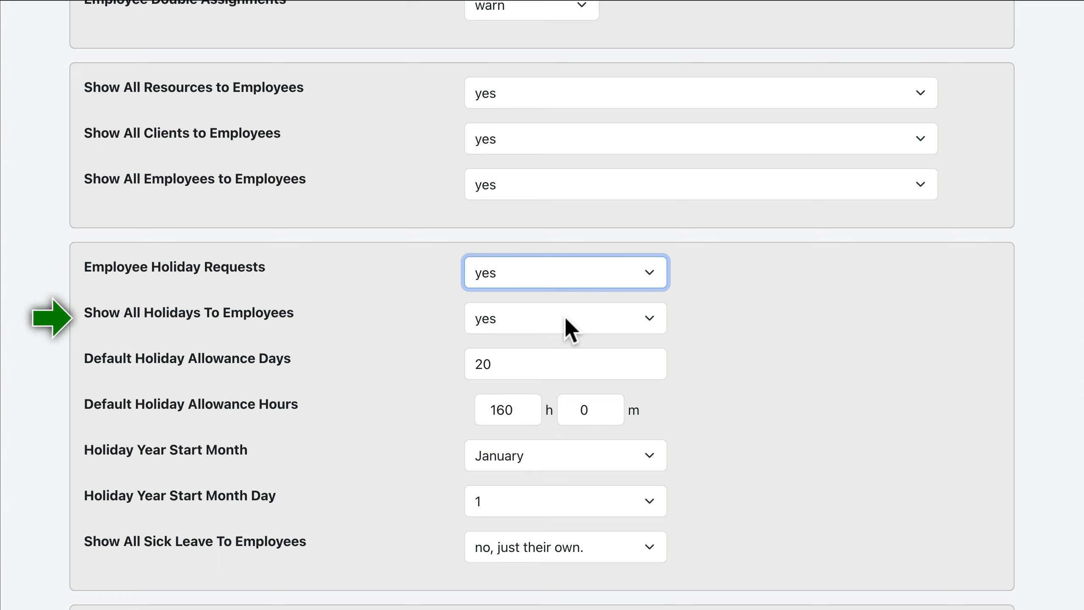
{"action": "left_click", "coordinate": [564, 317]}
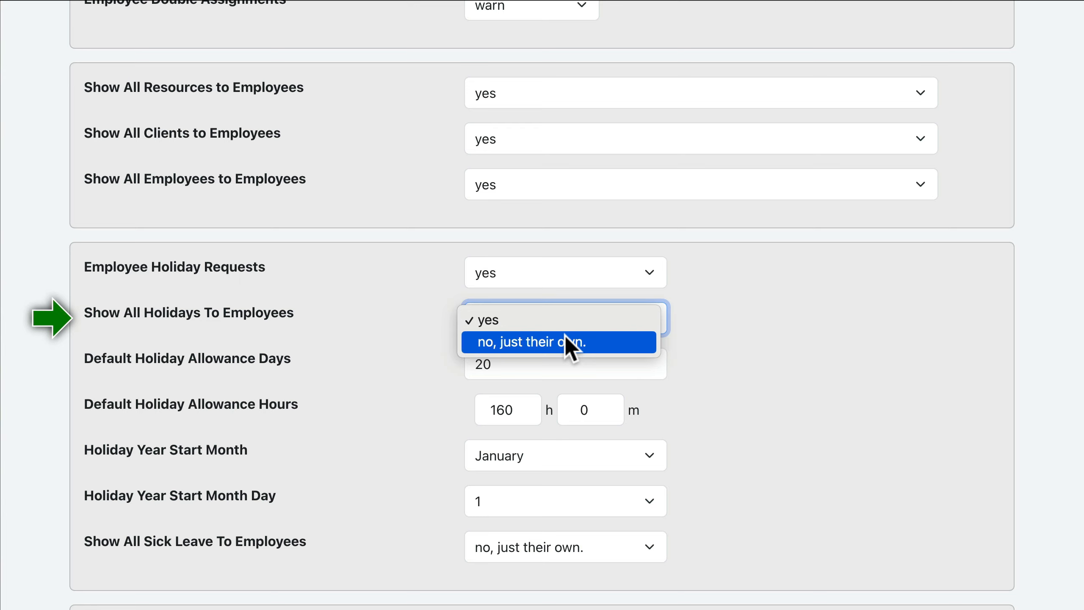
{"action": "left_click", "coordinate": [565, 337]}
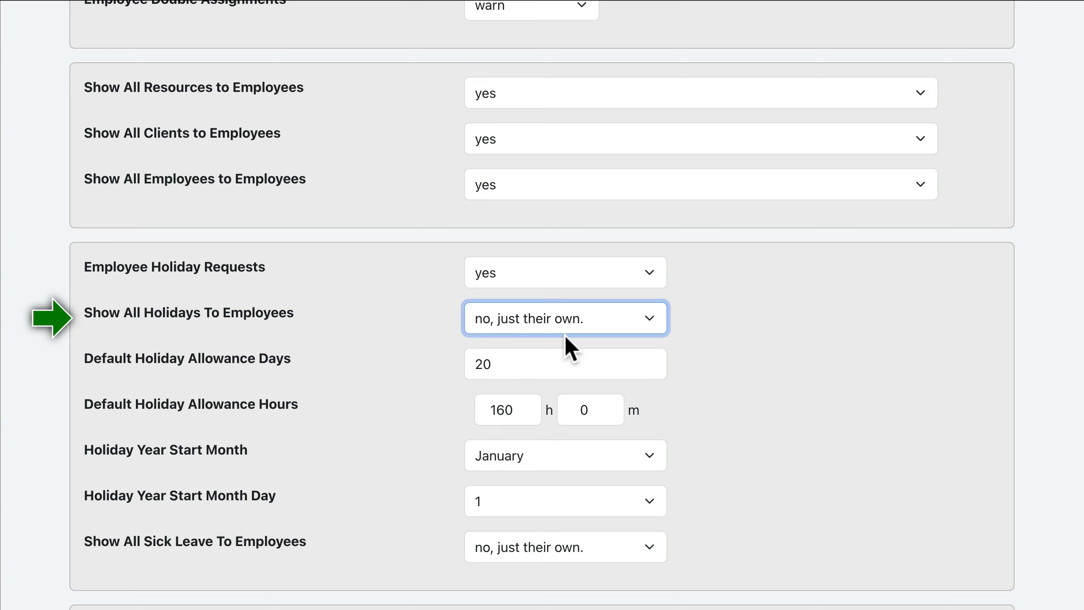
Open the Default Holiday Allowance Days value for editing
{"action": "scroll", "coordinate": [564, 336], "scroll_direction": "down", "scroll_amount": 1}
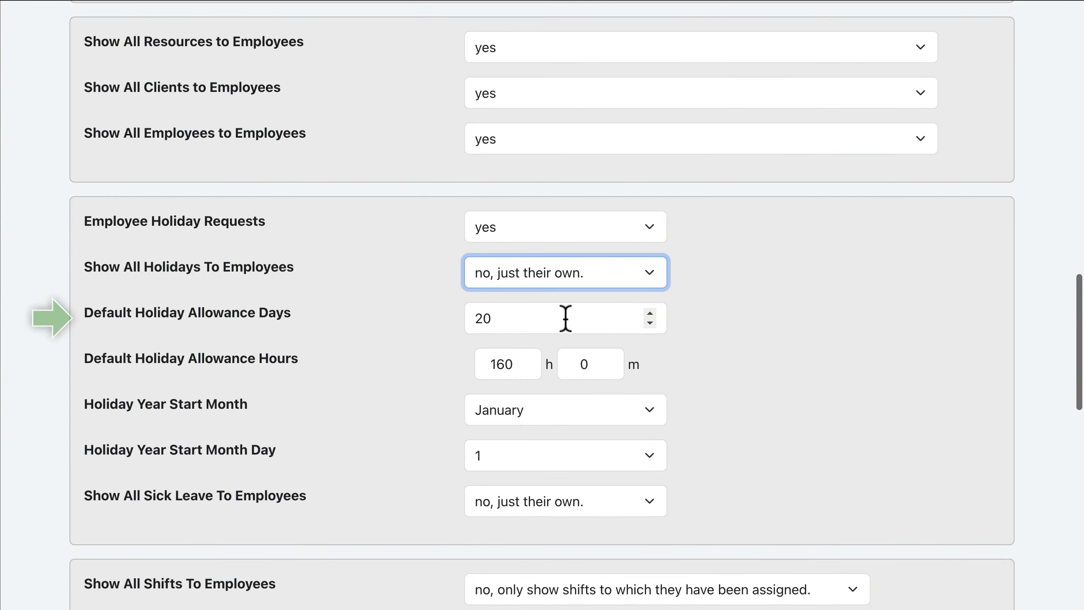
{"action": "mouse_move", "coordinate": [565, 318]}
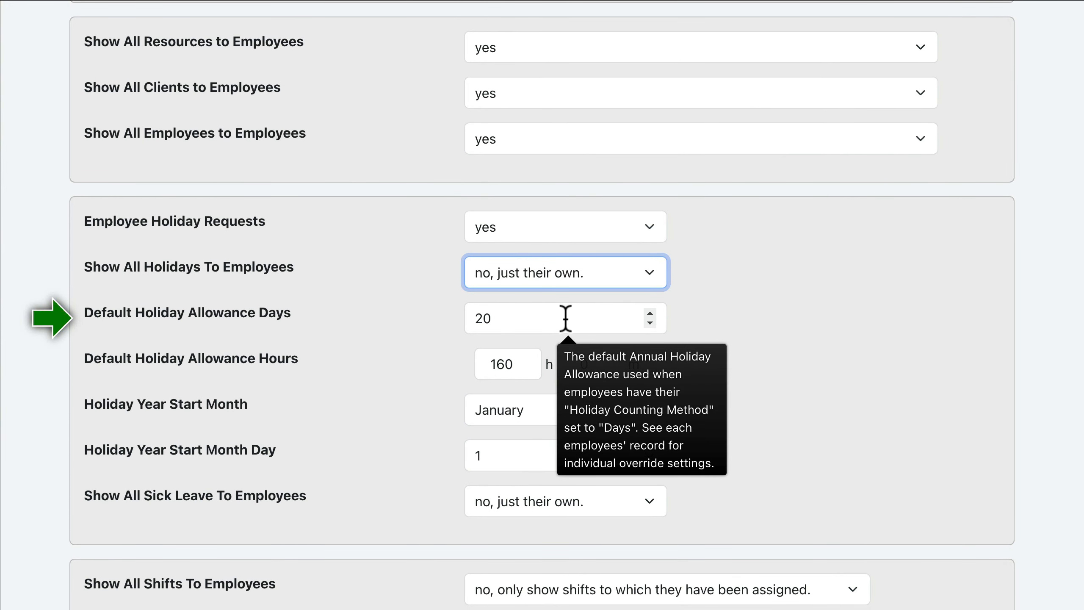
{"action": "left_click", "coordinate": [565, 318]}
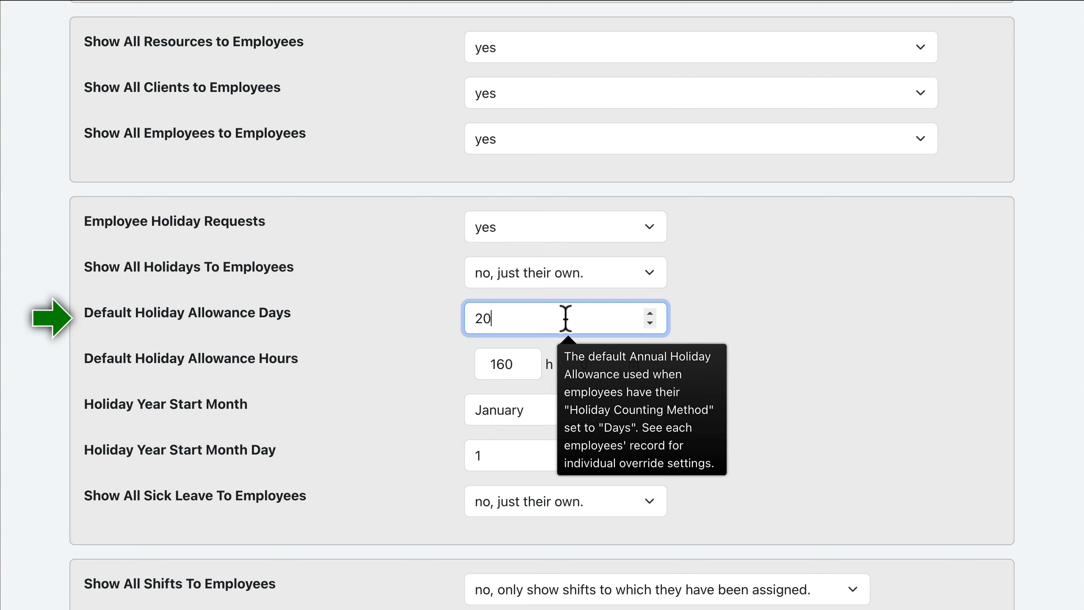
Set the Holiday Year Start Month to January and the Holiday Year Start Month Day to 1
{"action": "scroll", "coordinate": [565, 318], "scroll_direction": "down", "scroll_amount": 3}
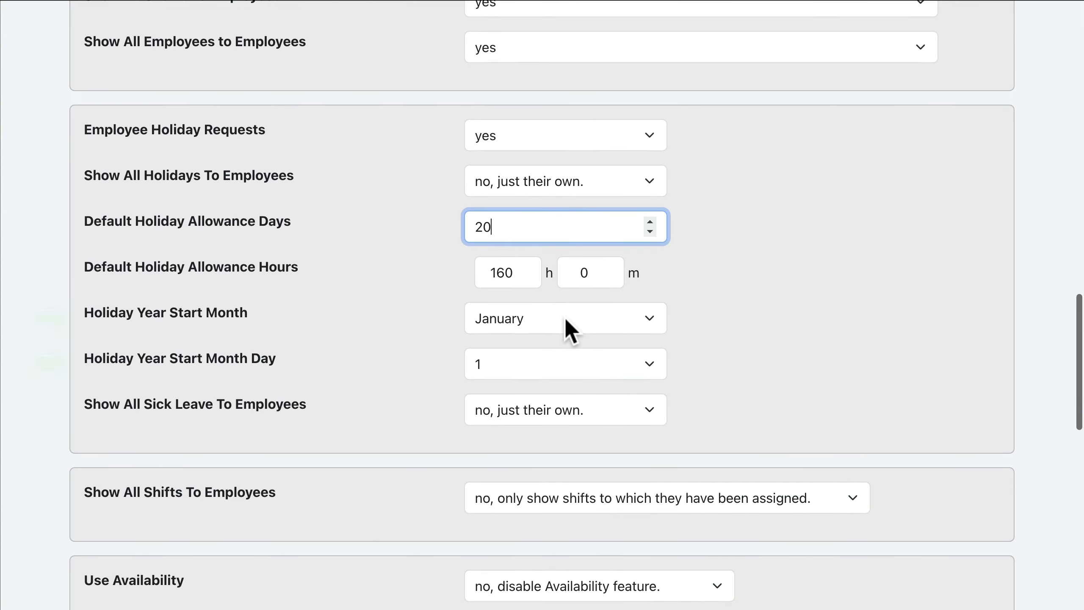
{"action": "left_click", "coordinate": [566, 320]}
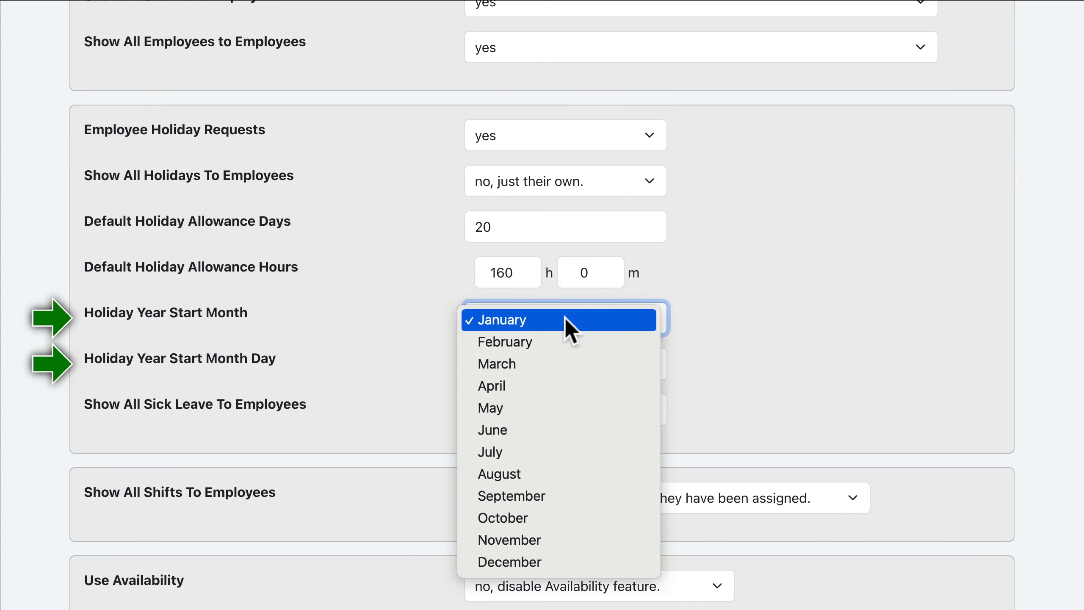
{"action": "left_click", "coordinate": [565, 318]}
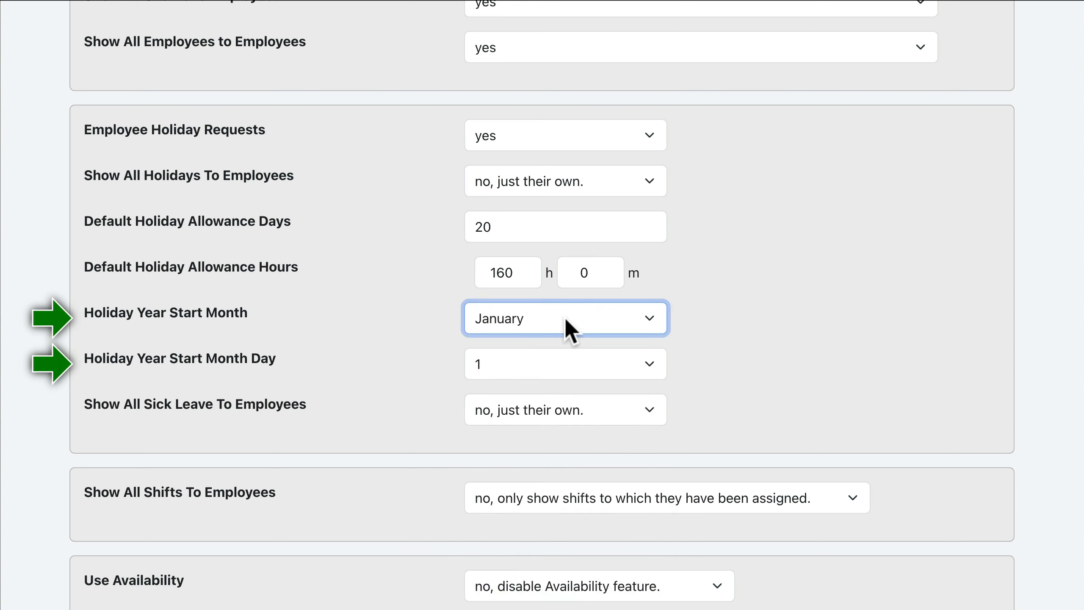
{"action": "left_click", "coordinate": [569, 371]}
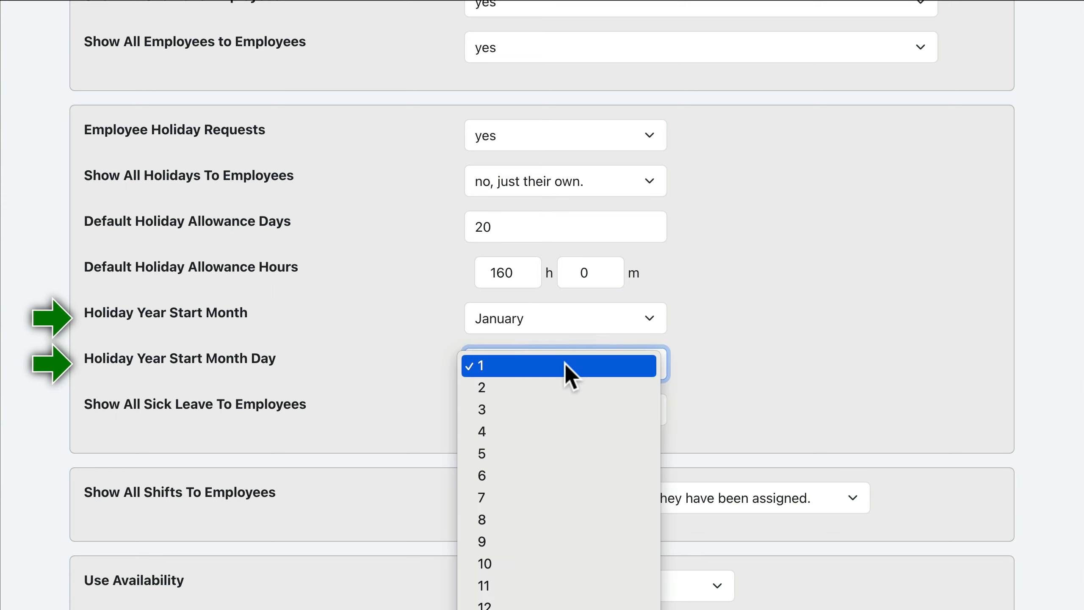
{"action": "left_click", "coordinate": [565, 365]}
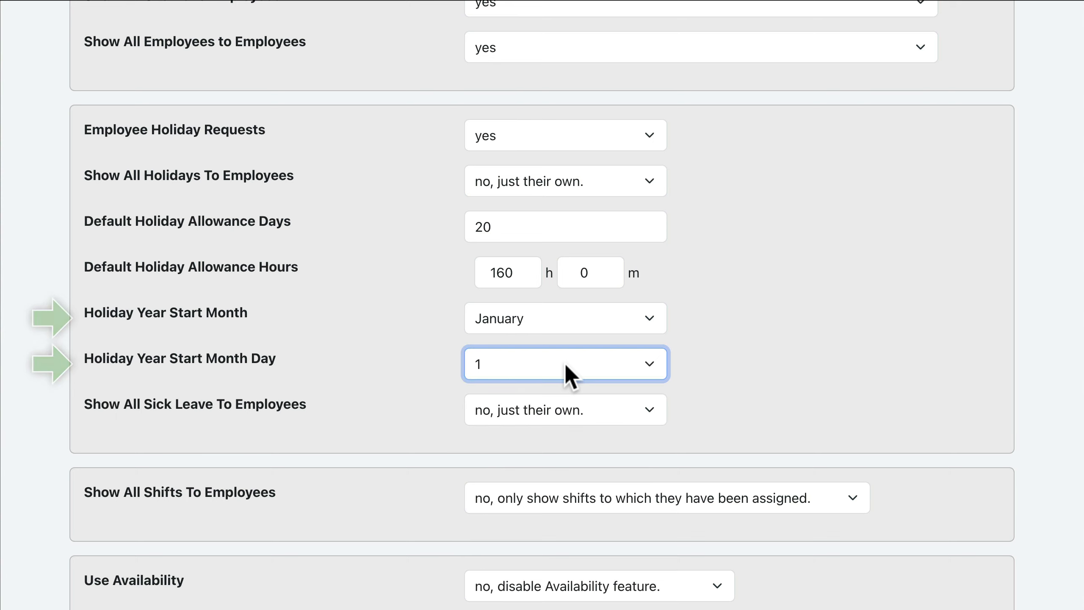
Set Show All Sick Leave To Employees to "no, just their own."
{"action": "scroll", "coordinate": [566, 365], "scroll_direction": "down", "scroll_amount": 2}
{"action": "mouse_move", "coordinate": [565, 322]}
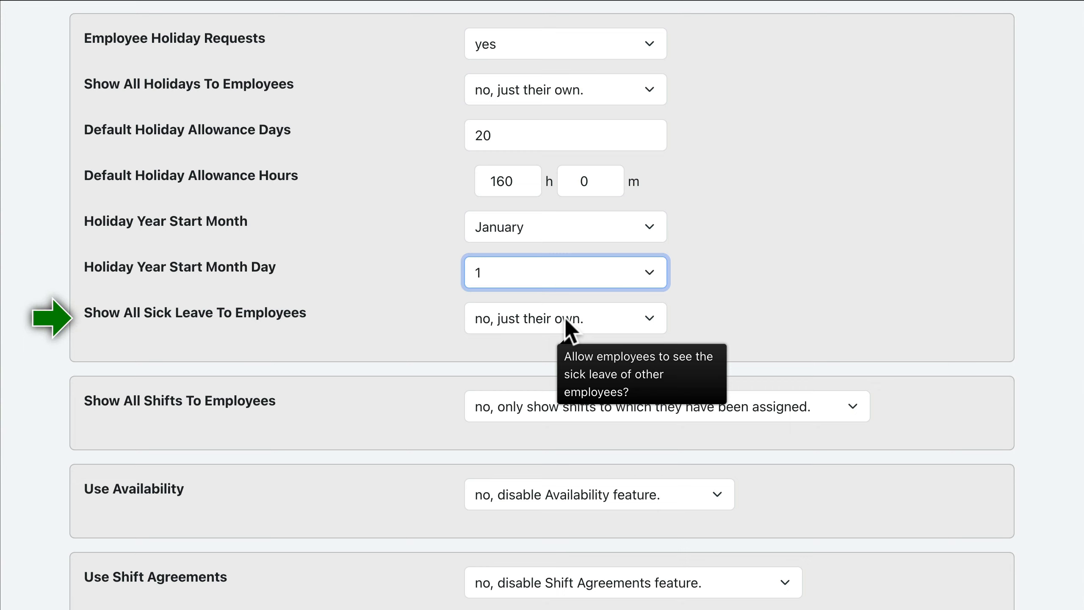
{"action": "left_click", "coordinate": [566, 321]}
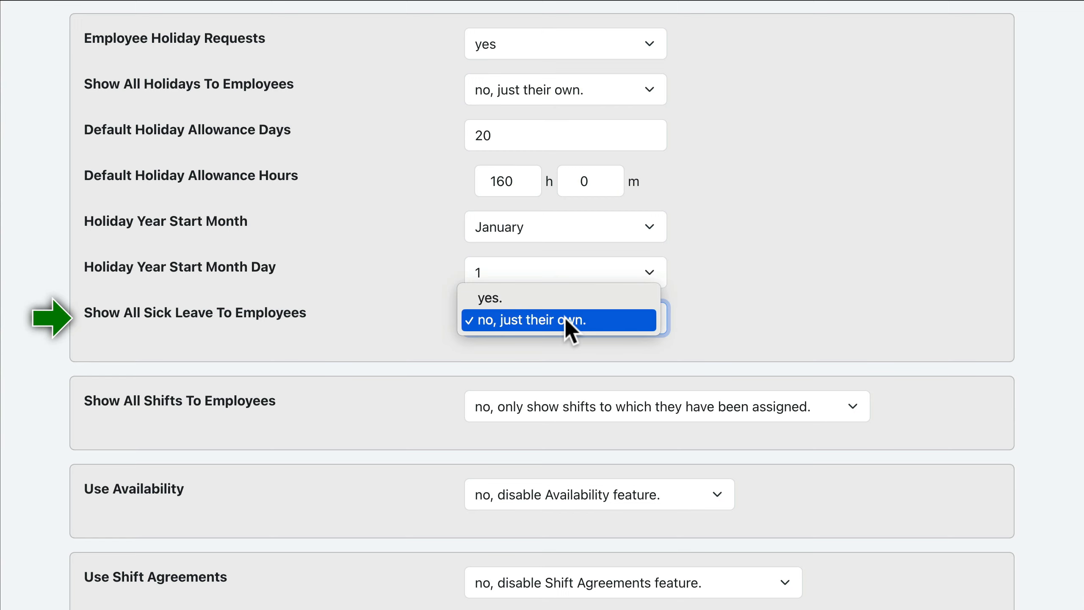
{"action": "left_click", "coordinate": [566, 321]}
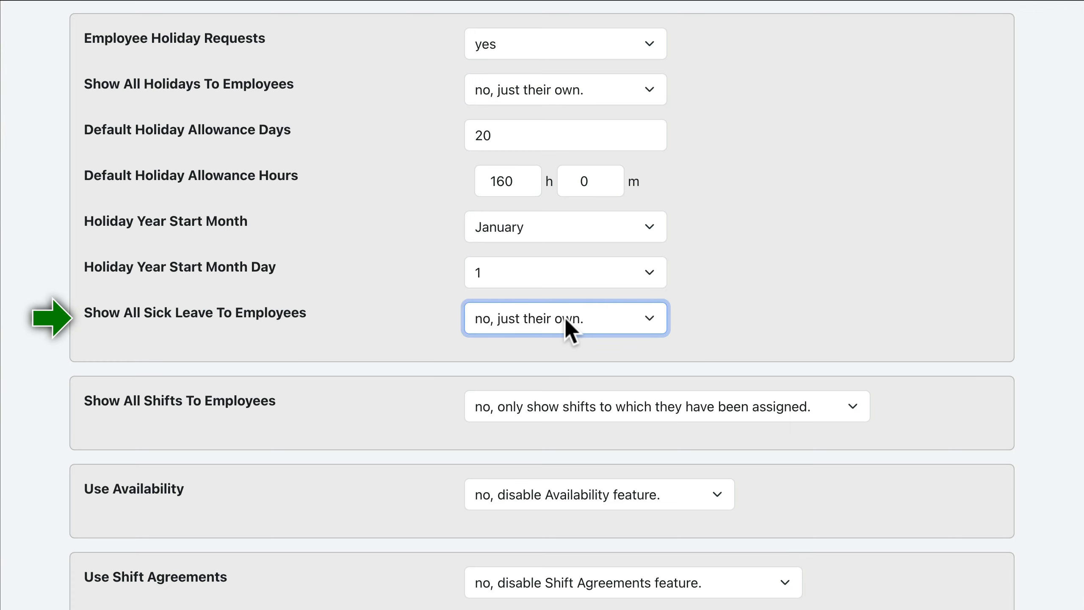
Set Show All Shifts To Employees to yes and Show Assignments On Other Shifts To Employees to "yes, show assignments for other visible record types."
{"action": "scroll", "coordinate": [566, 320], "scroll_direction": "down", "scroll_amount": 4}
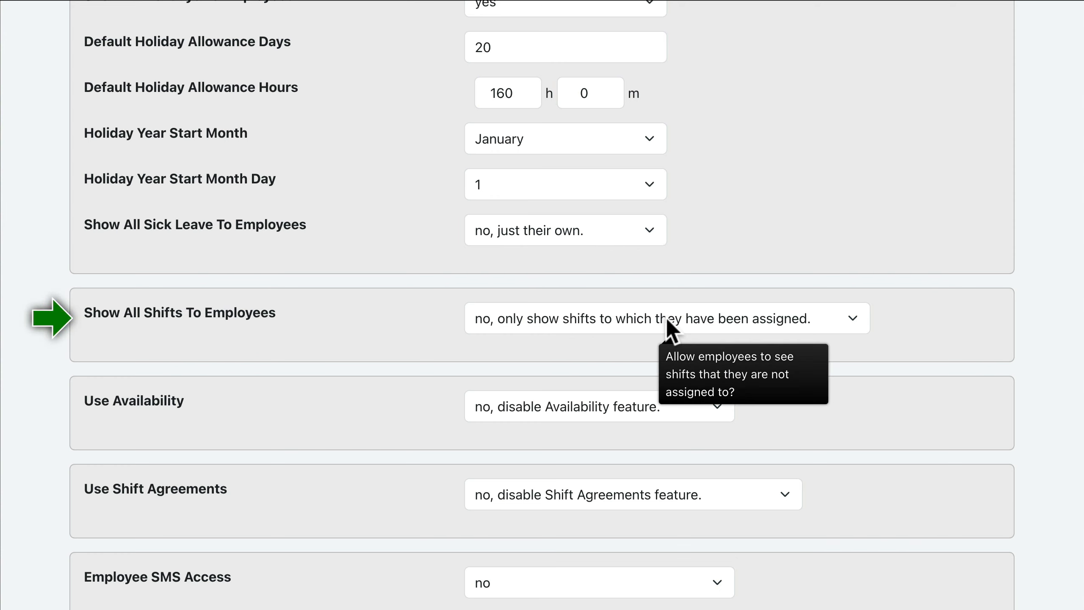
{"action": "left_click", "coordinate": [666, 318]}
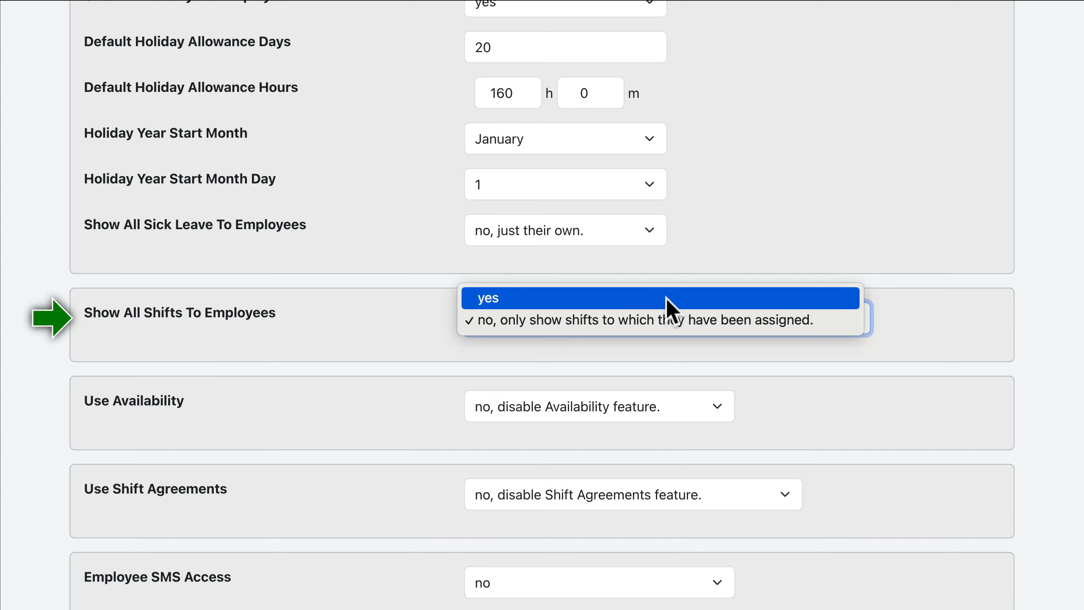
{"action": "left_click", "coordinate": [666, 298]}
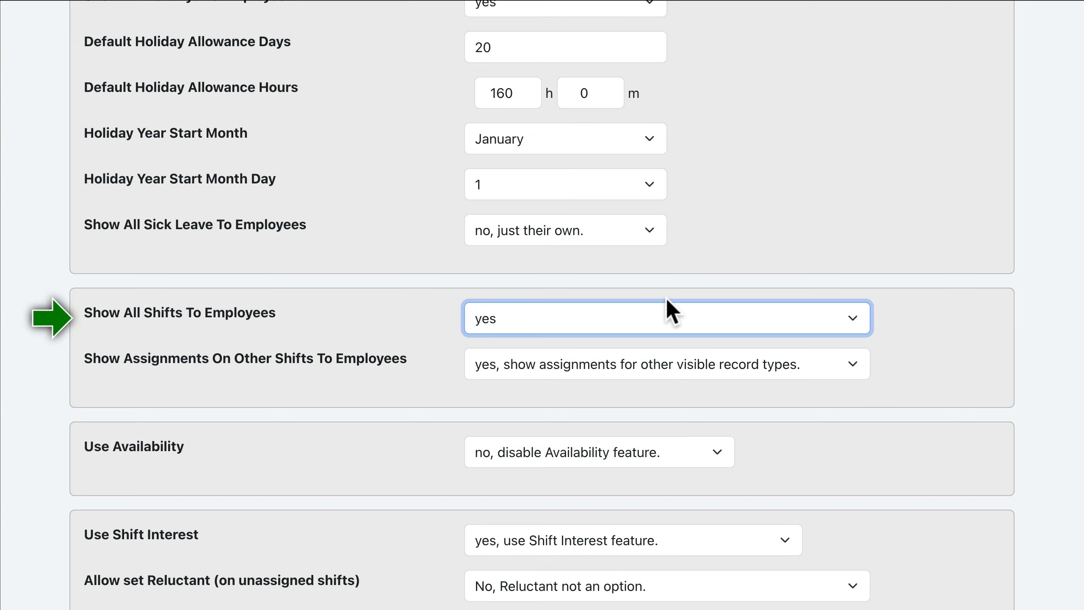
{"action": "scroll", "coordinate": [667, 303], "scroll_direction": "down", "scroll_amount": 1}
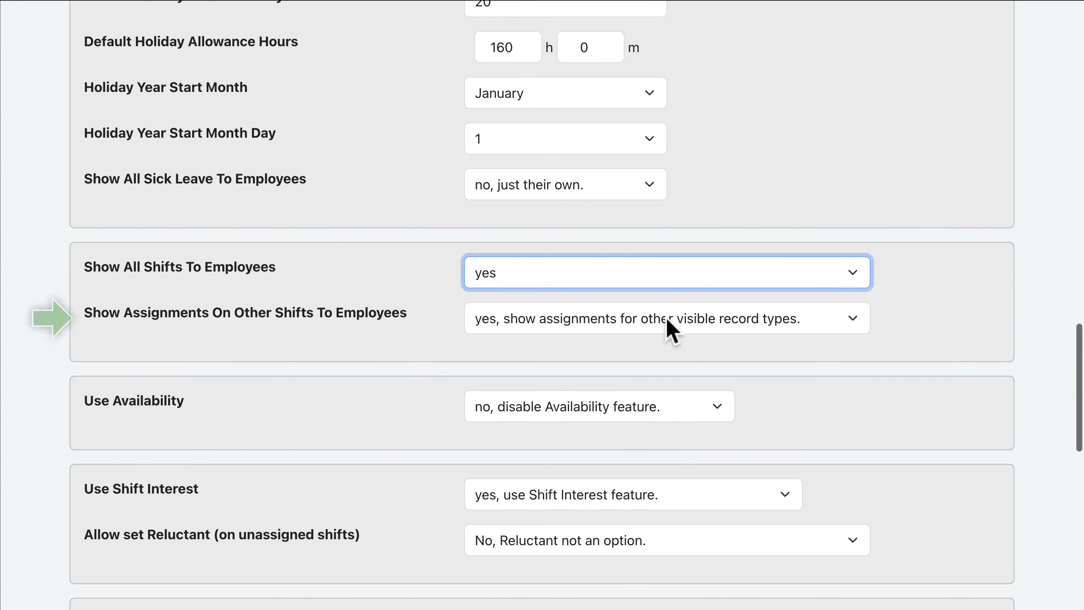
{"action": "left_click", "coordinate": [667, 320]}
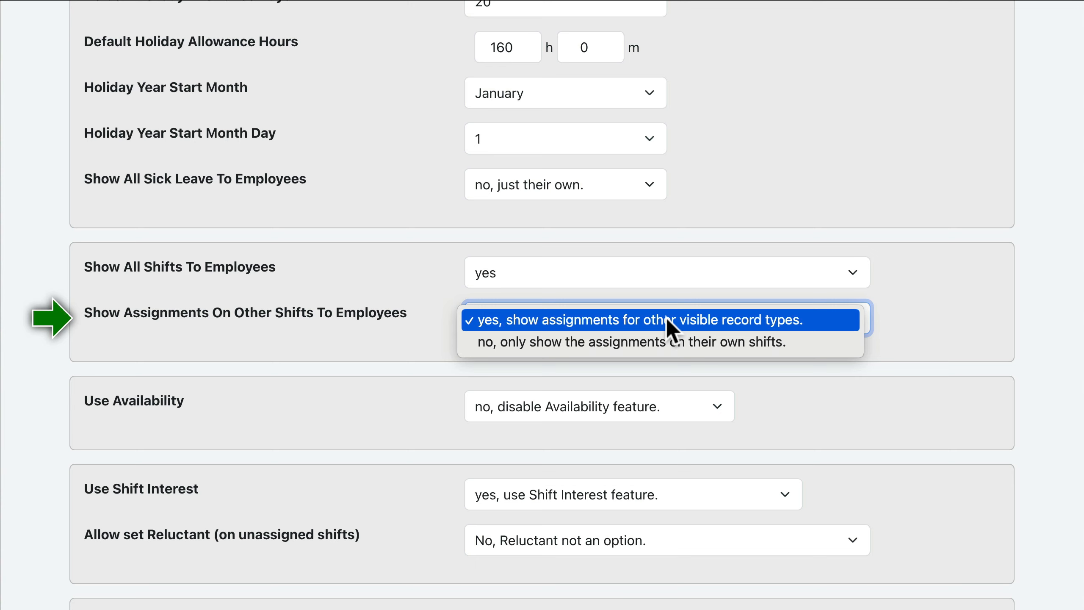
{"action": "left_click", "coordinate": [666, 319]}
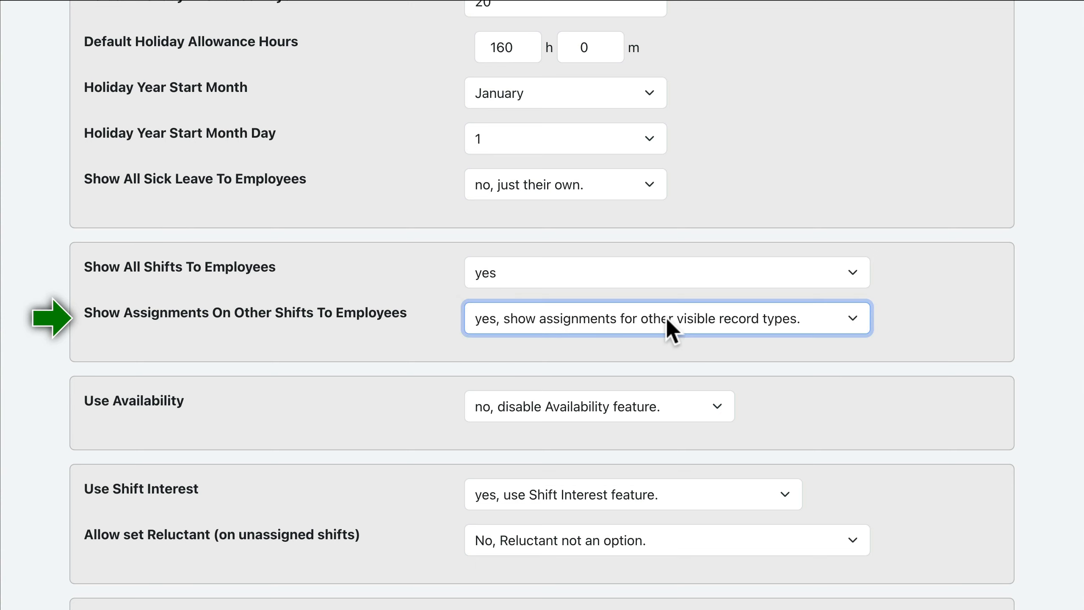